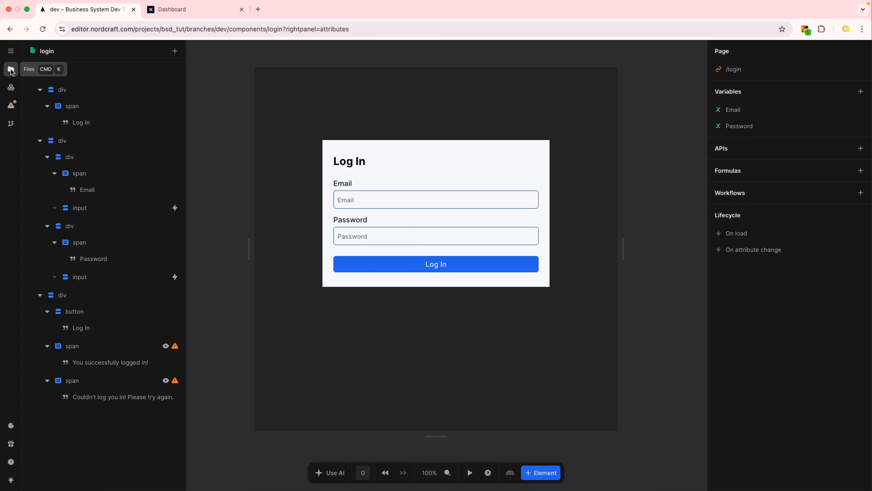
- From the Files panel, open Add service to list backends like Supabase, Xano and Contentful
click(11, 70)
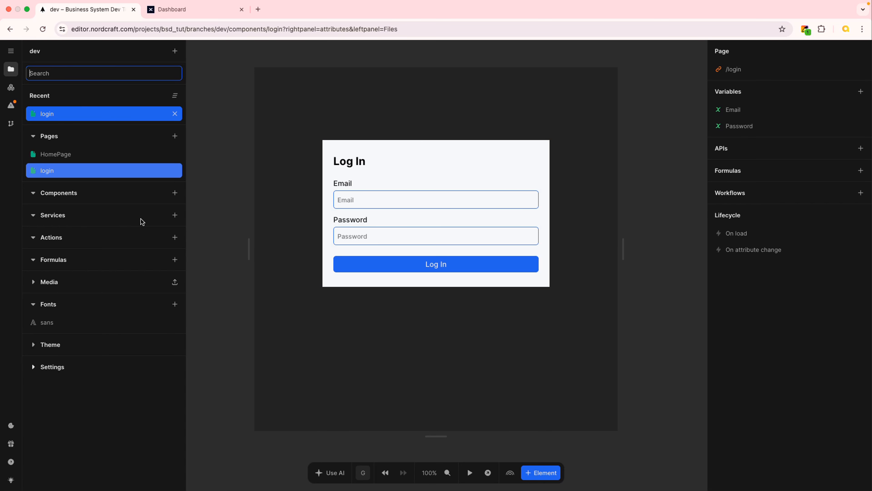
click(176, 216)
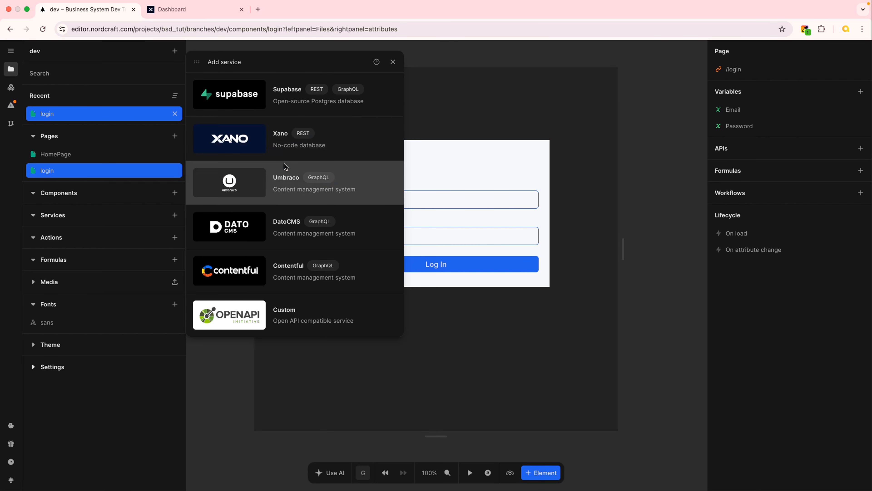
- Add Xano as a service and put the cursor in its empty Base URL field
click(254, 144)
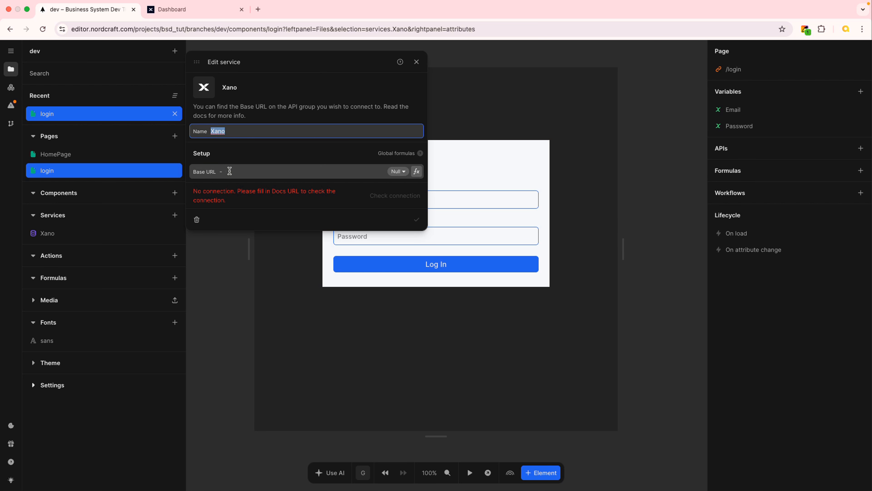
click(240, 169)
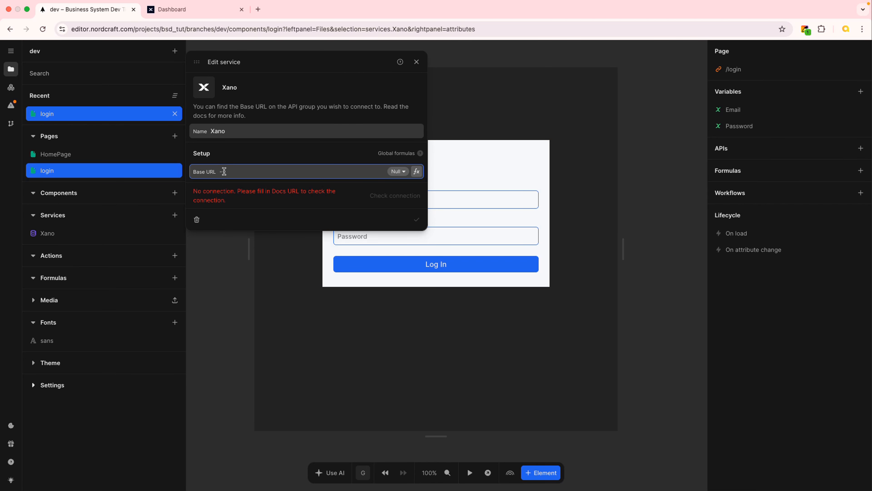
- In Xano's API list, copy the Authentication group's base URL and go back to Nordcraft
click(203, 11)
click(28, 214)
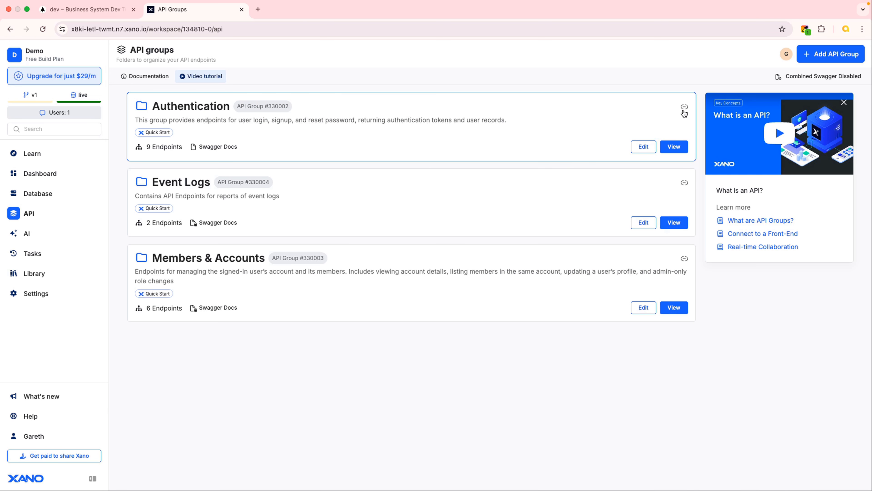
mouse_move(685, 110)
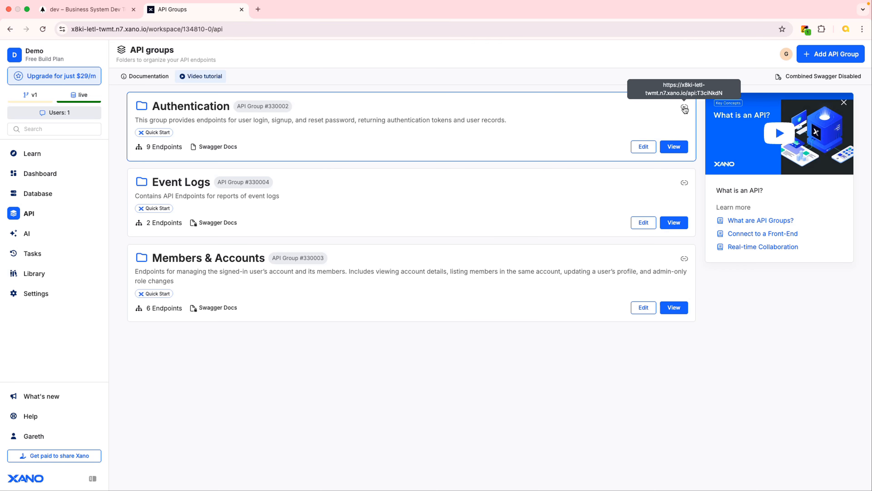
click(542, 120)
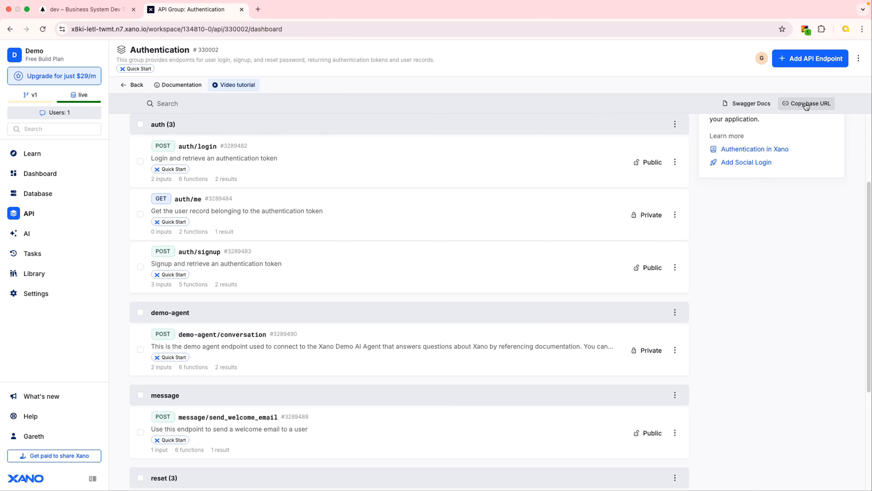
click(806, 107)
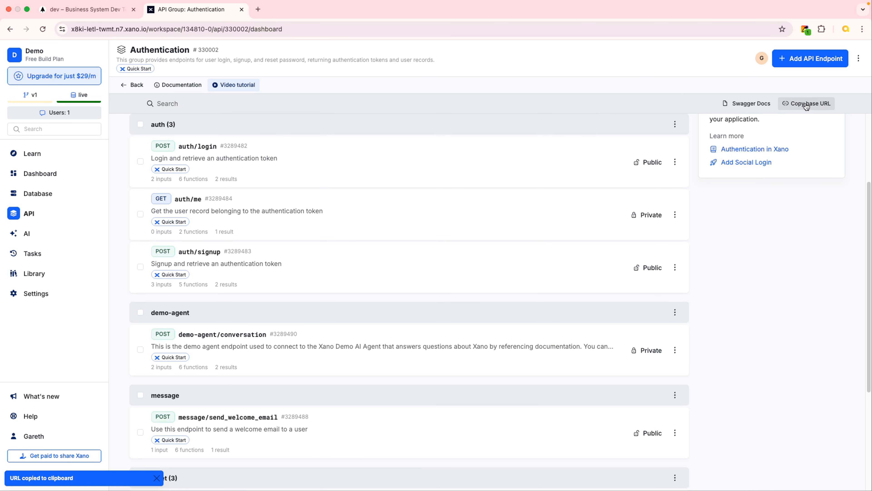
click(84, 11)
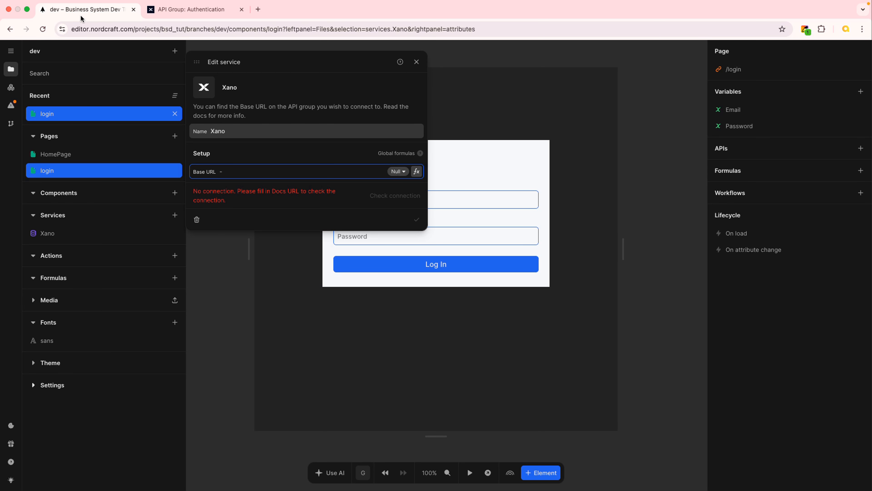
- Paste the Authentication base URL into the Xano Base URL and save once the connection is established
key(super+v)
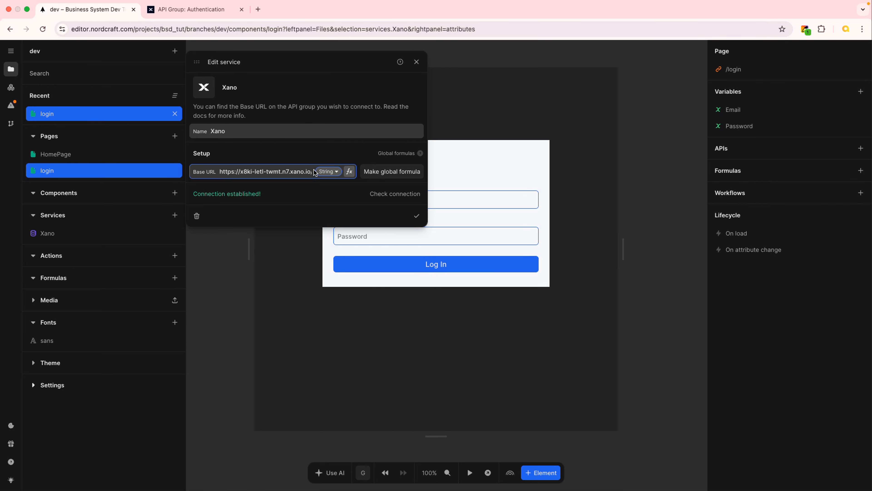
click(417, 217)
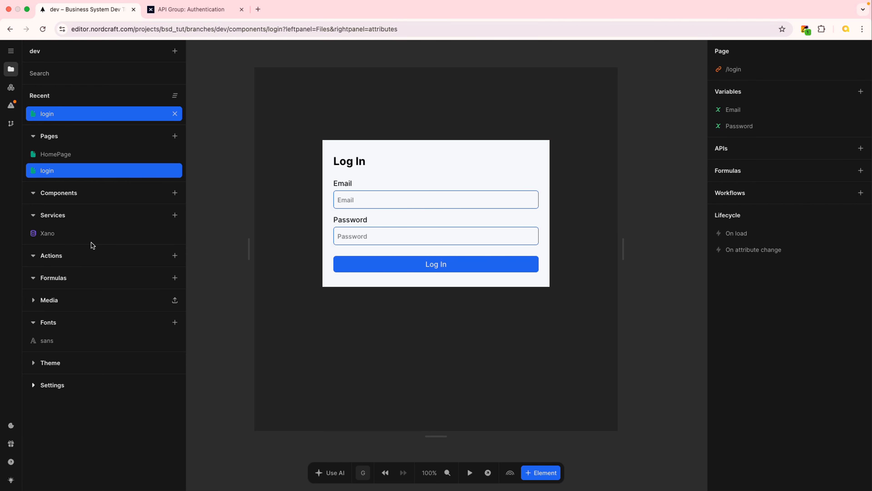
- After checking the Xano auth endpoints, open Connect new API on the login page
click(192, 9)
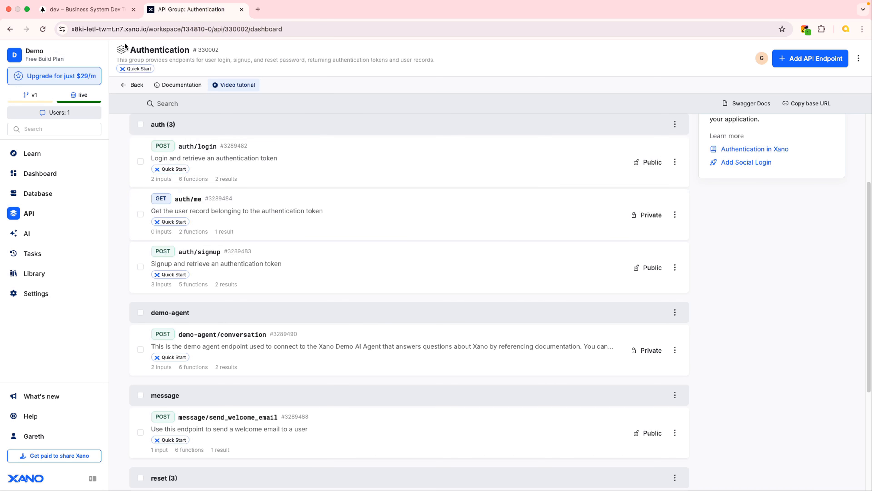
click(86, 11)
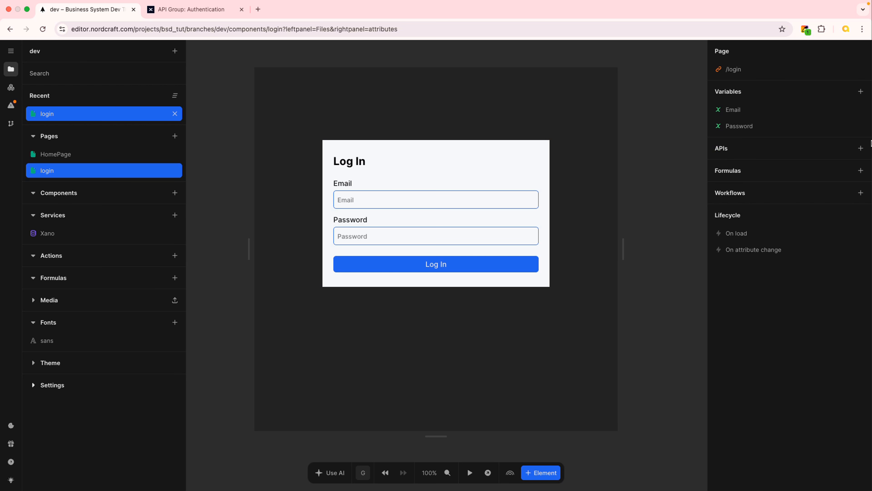
click(861, 149)
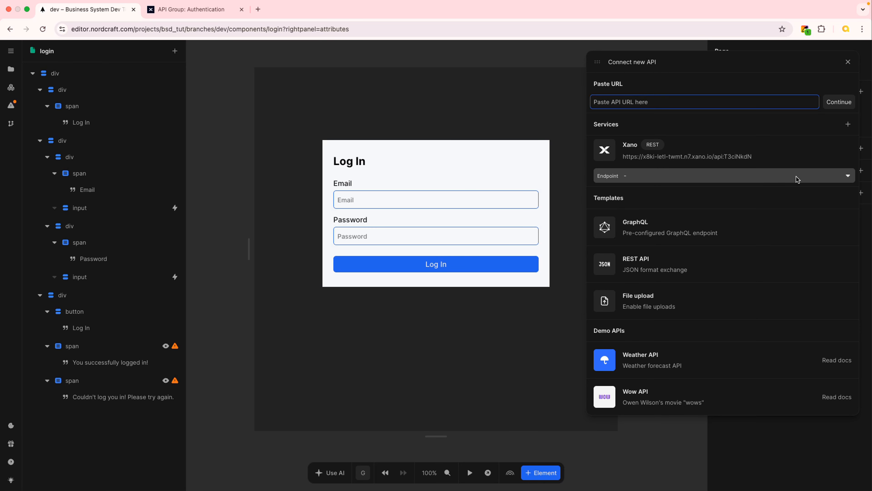
- Search the Xano endpoints for 'log' and add POST /auth/login to the page
click(848, 176)
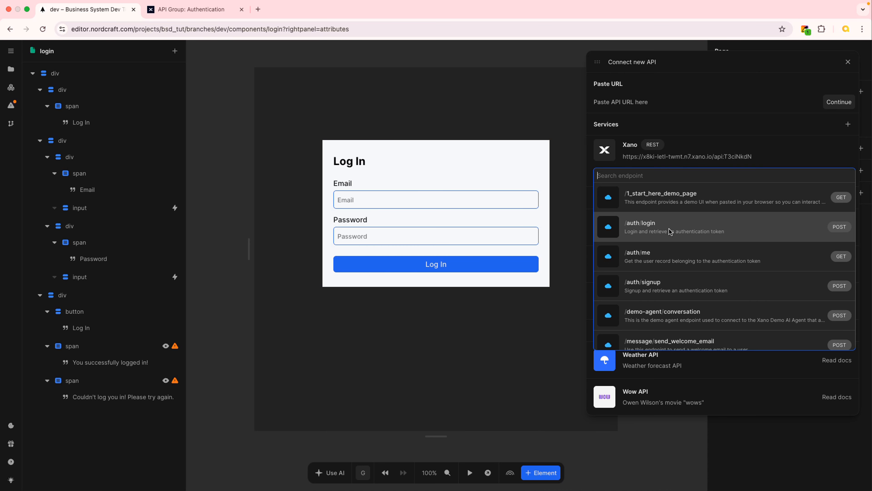
text(log)
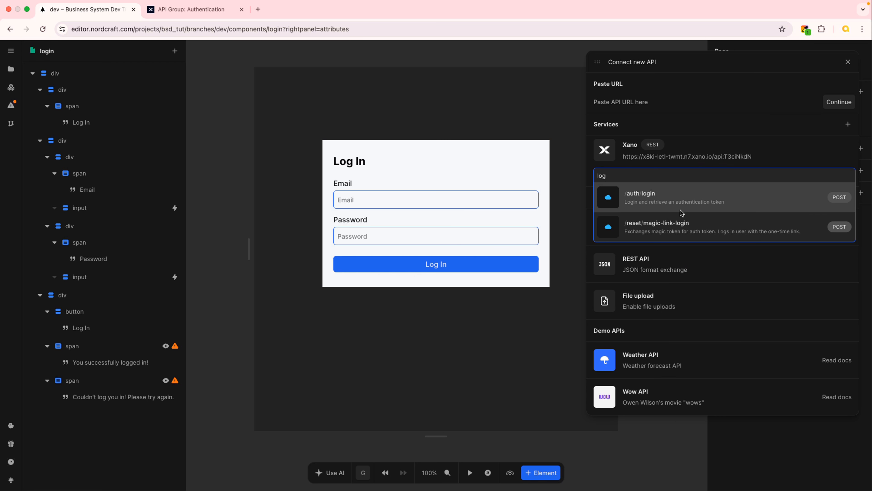
click(690, 203)
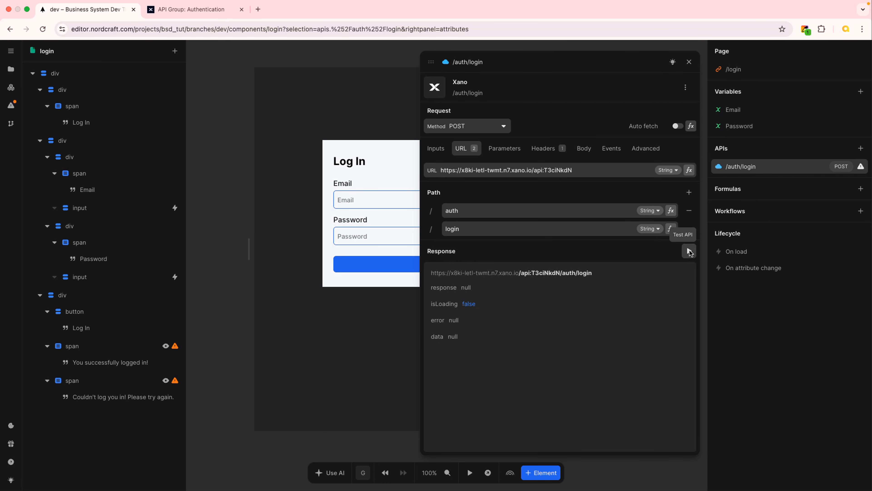
- Test /auth/login, note the ERROR_CODE_INPUT_ERROR missing-parameter response, and close the API editor
click(690, 252)
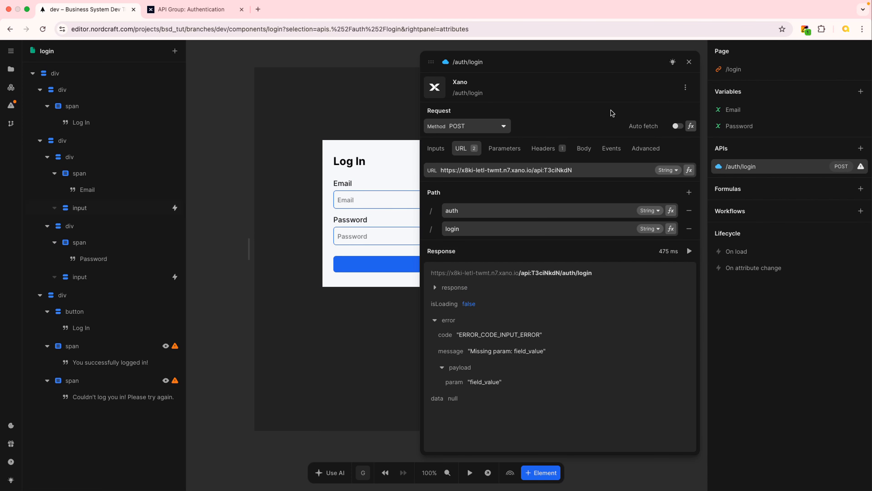
click(690, 62)
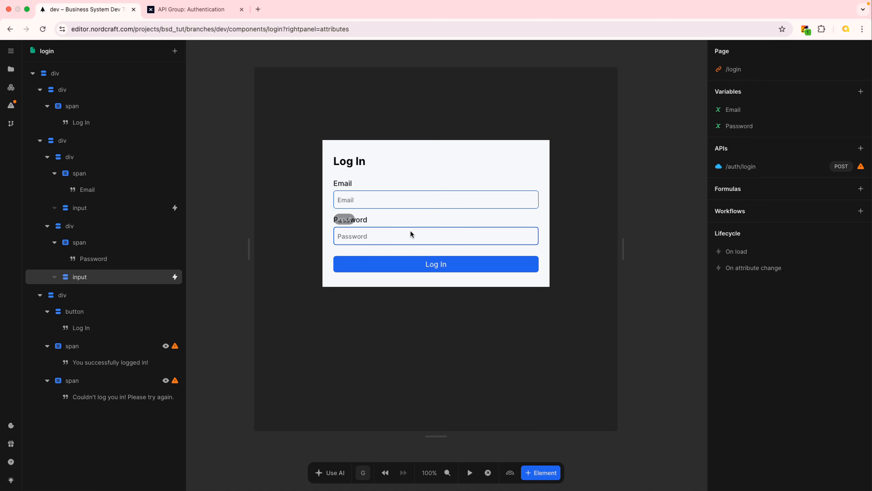
- Reopen /auth/login, check its email and password inputs in Xano, and view the request Body
click(764, 168)
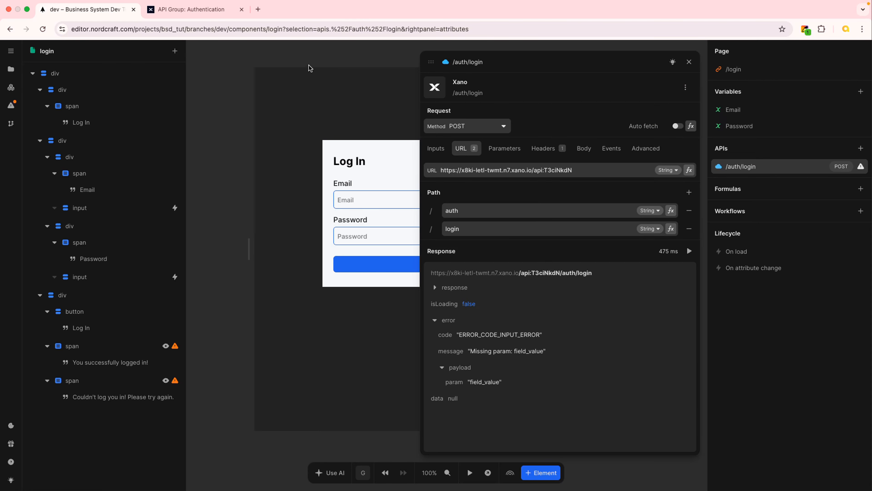
click(206, 10)
click(330, 157)
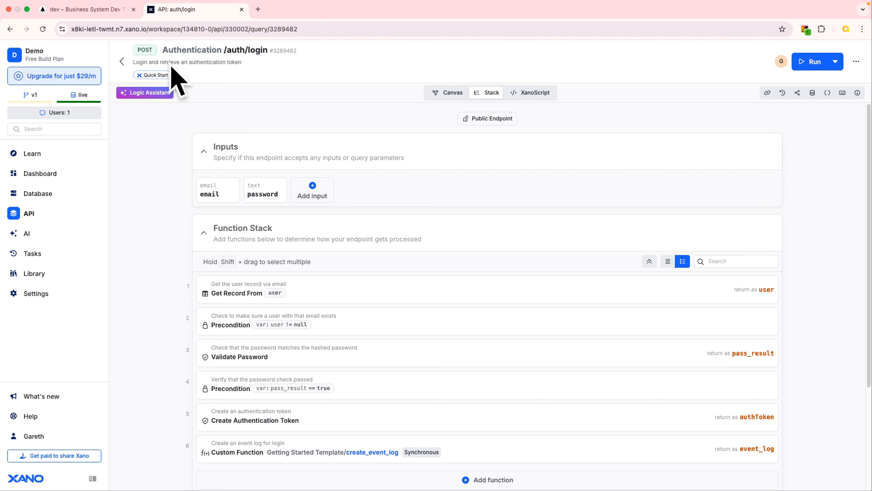
click(98, 13)
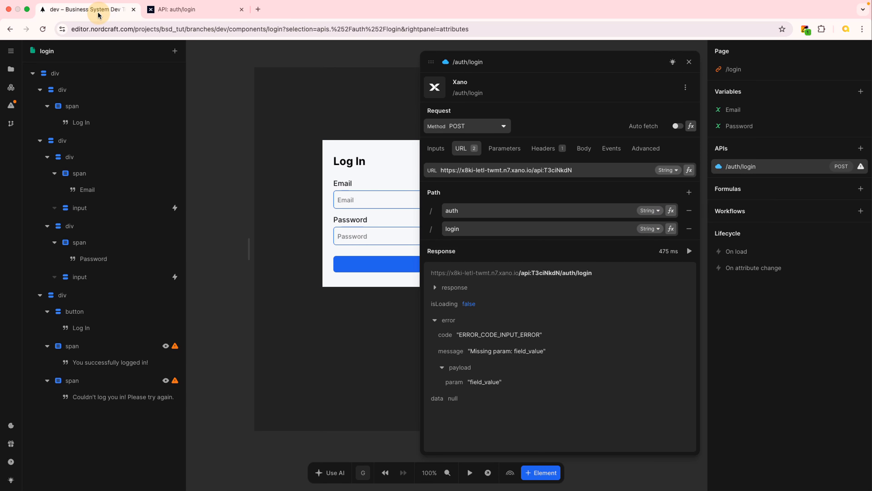
click(584, 149)
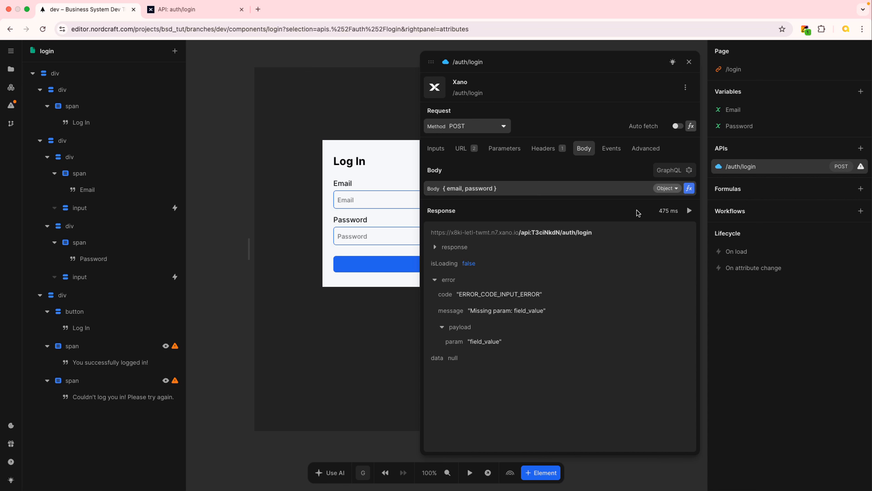
- Bind the body's email and password keys to the Email and Password variables, then close the editors
click(689, 190)
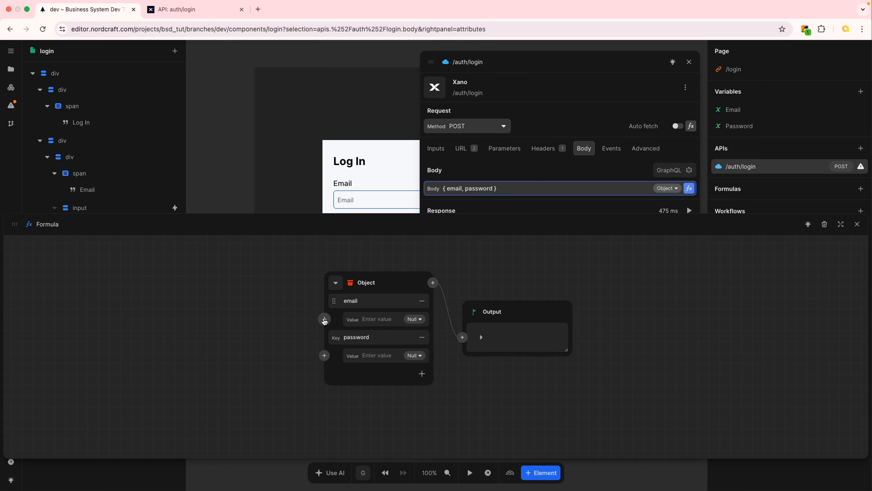
click(325, 320)
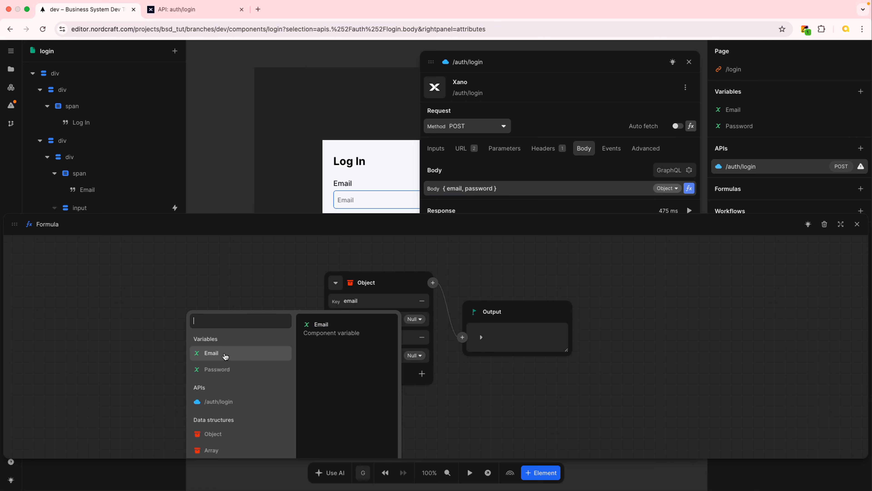
click(230, 354)
click(324, 356)
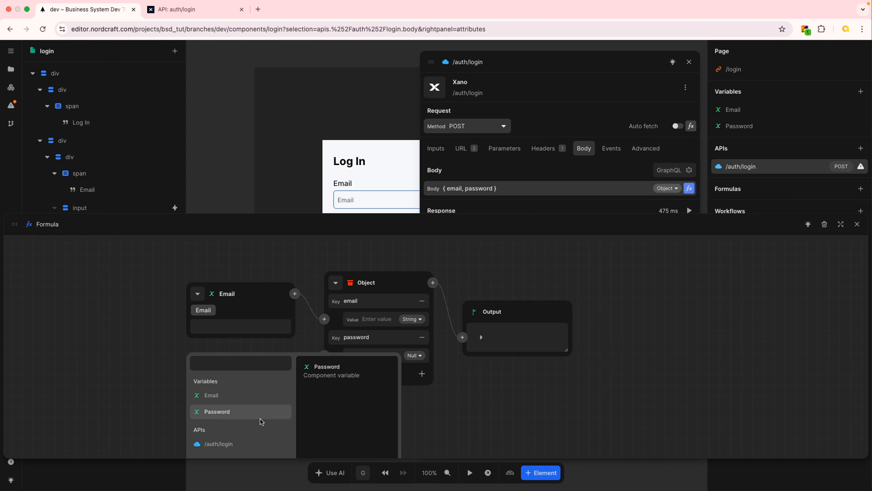
click(247, 414)
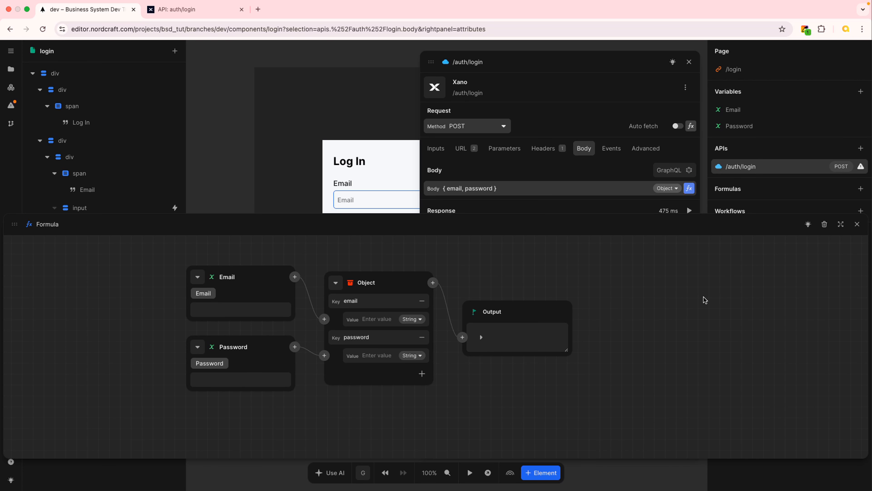
click(857, 224)
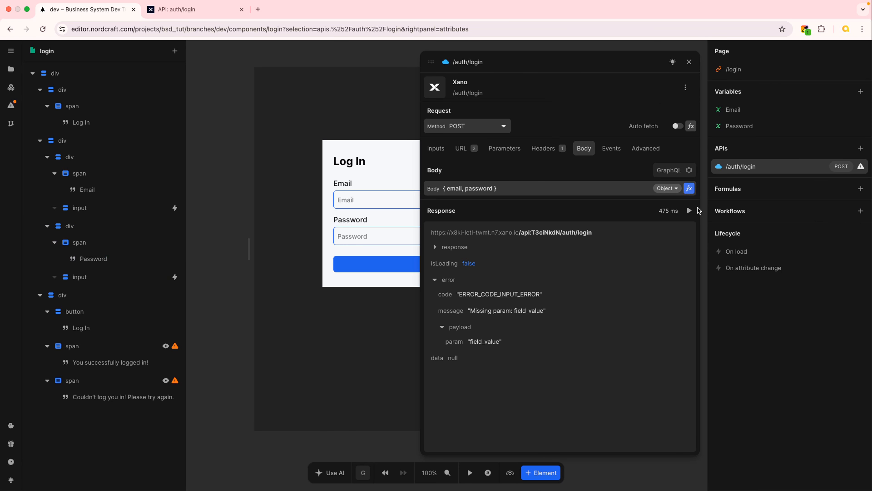
click(689, 62)
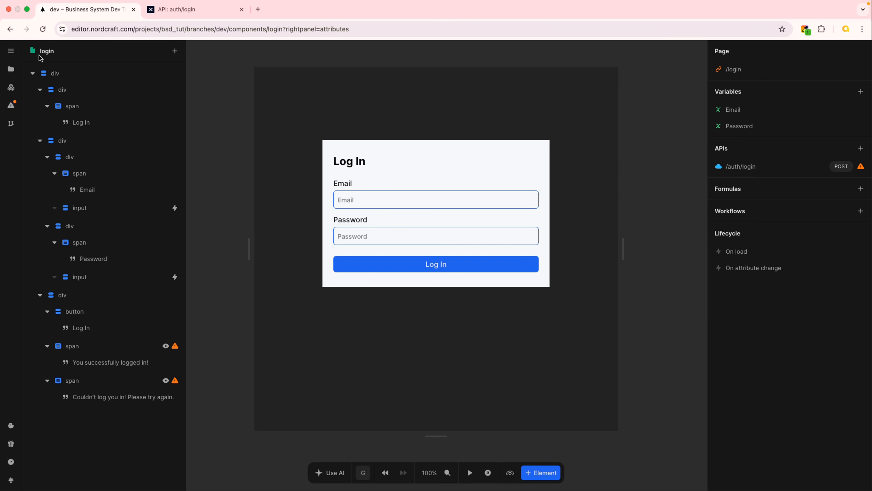
- In test mode, submit the login form with a test email and password, then exit to design mode
click(470, 474)
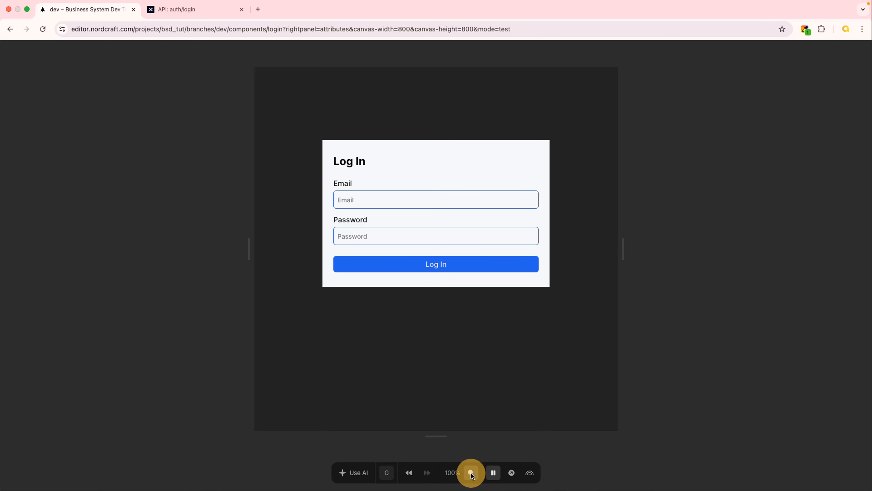
click(379, 195)
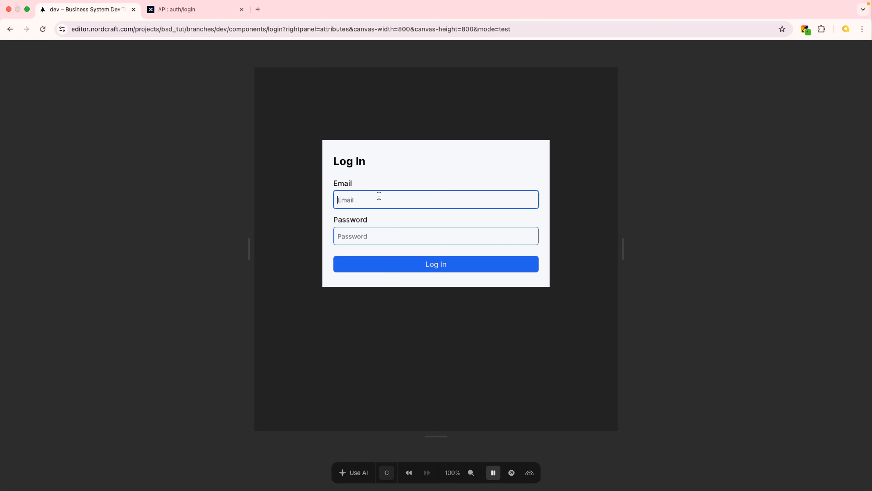
text(abc123@test.com)
key(Tab)
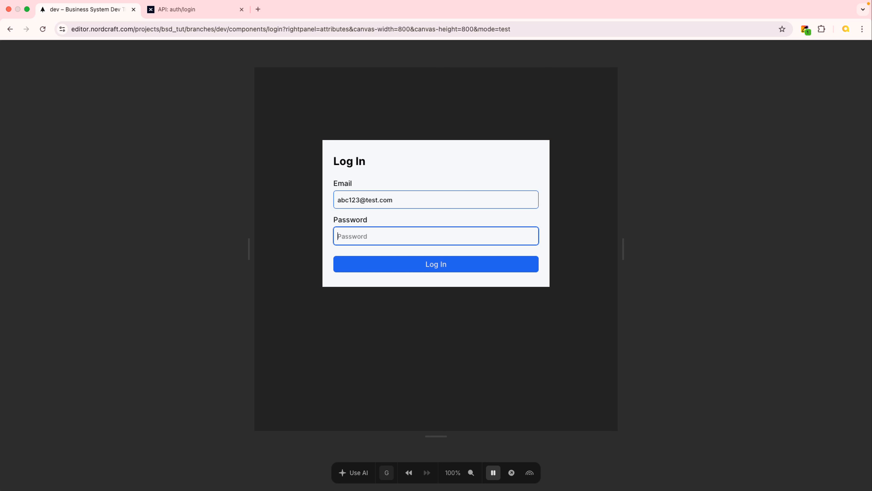
text(ab)
click(472, 268)
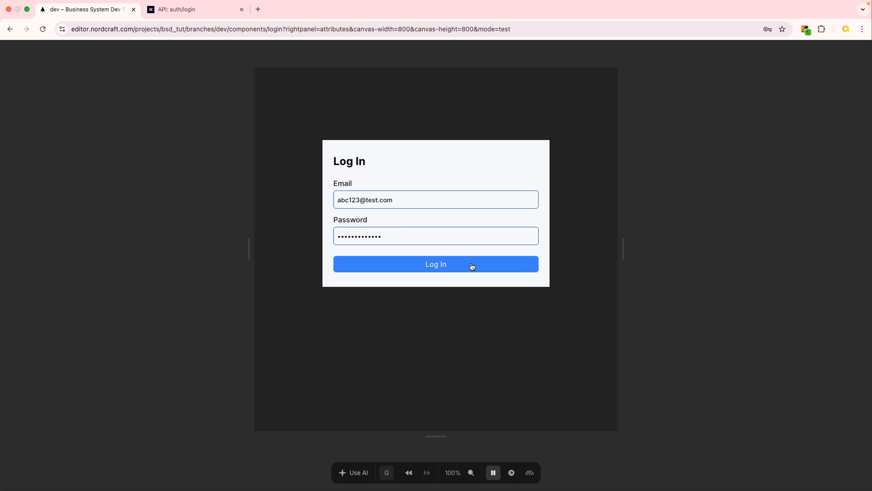
click(494, 474)
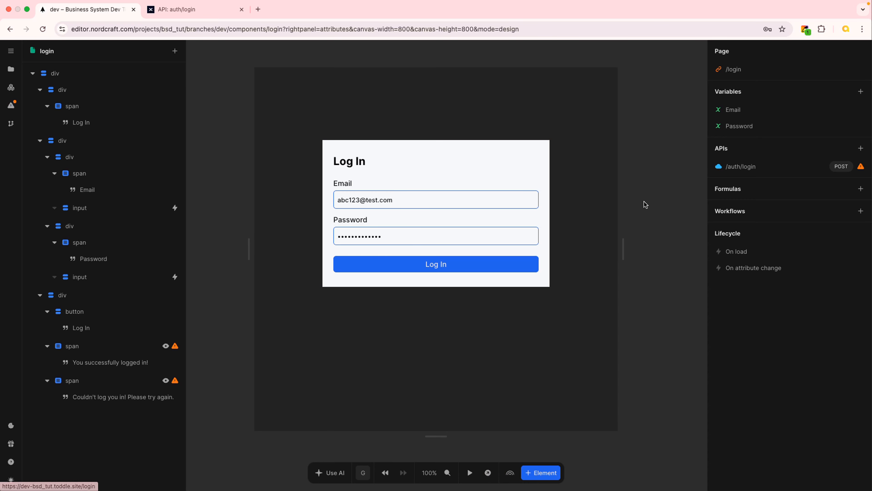
- Re-run the /auth/login test and confirm status 200 with an authToken and user_id 3
click(760, 166)
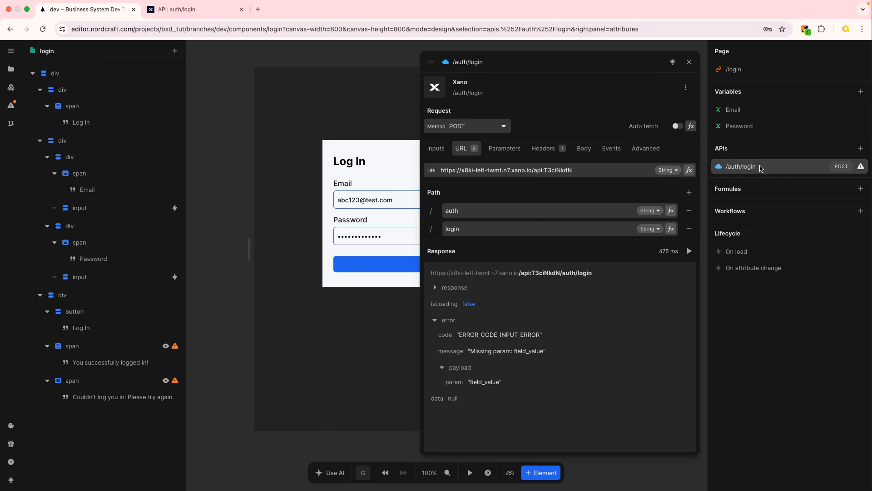
click(689, 251)
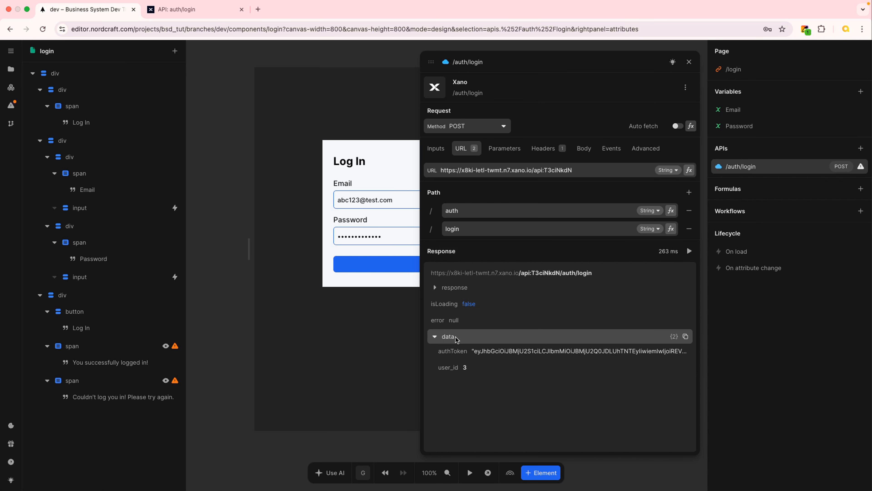
click(435, 288)
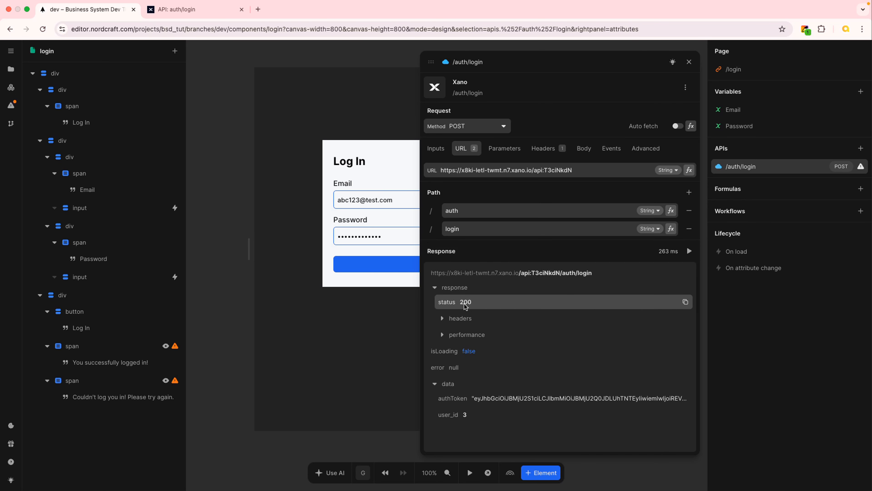
click(689, 61)
- In test mode, delete the 3 from the test e-mail so the credentials are wrong
click(470, 473)
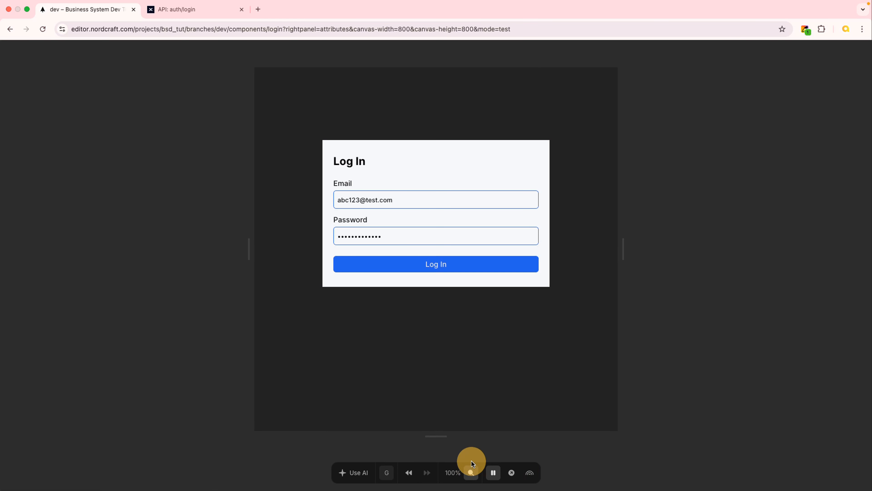
click(360, 198)
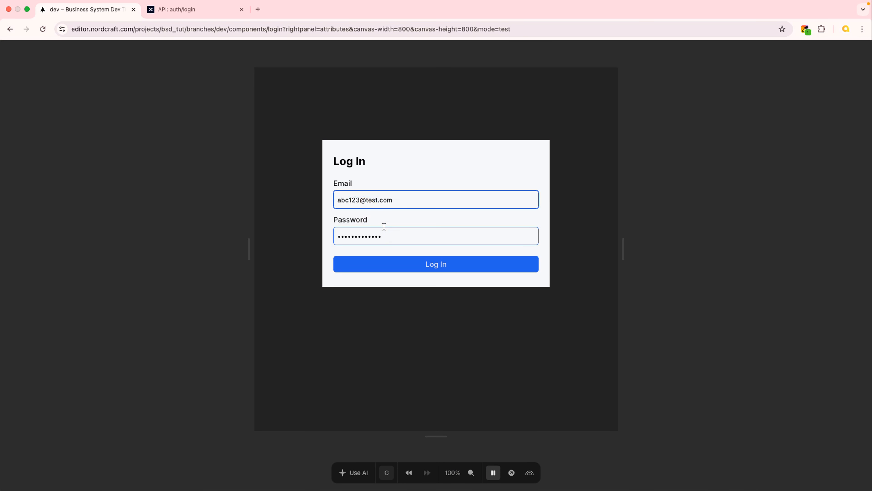
key(BackSpace)
double_click(367, 238)
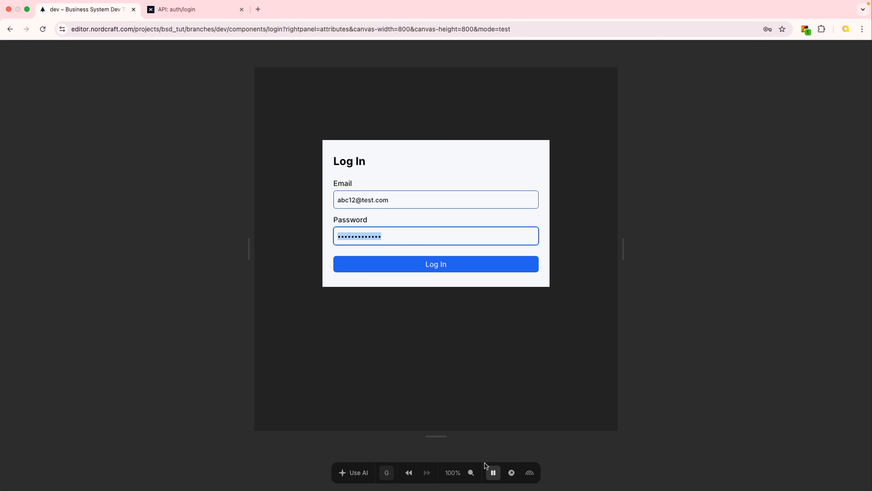
click(494, 474)
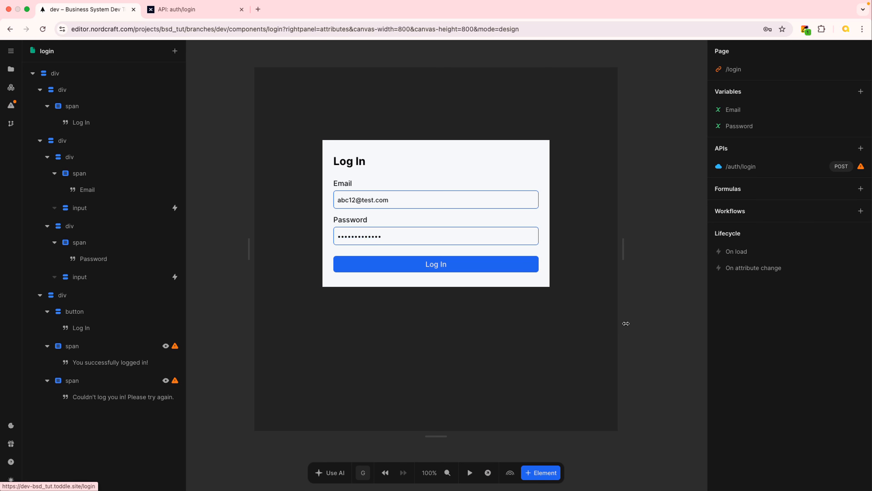
- Re-test /auth/login and confirm it now fails with 403 Invalid Credentials
click(750, 168)
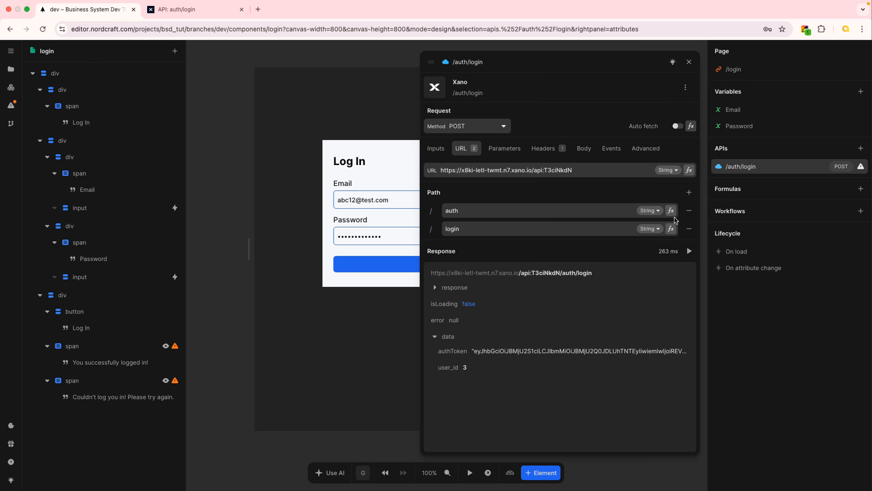
click(690, 255)
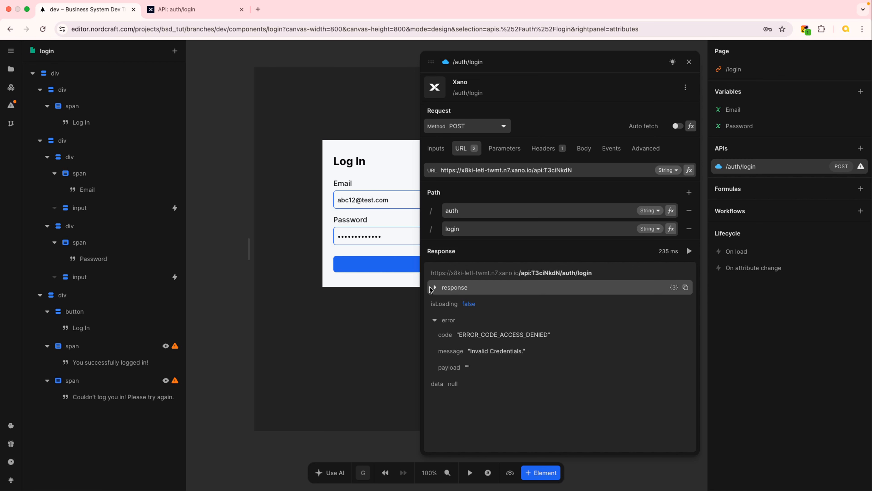
click(435, 288)
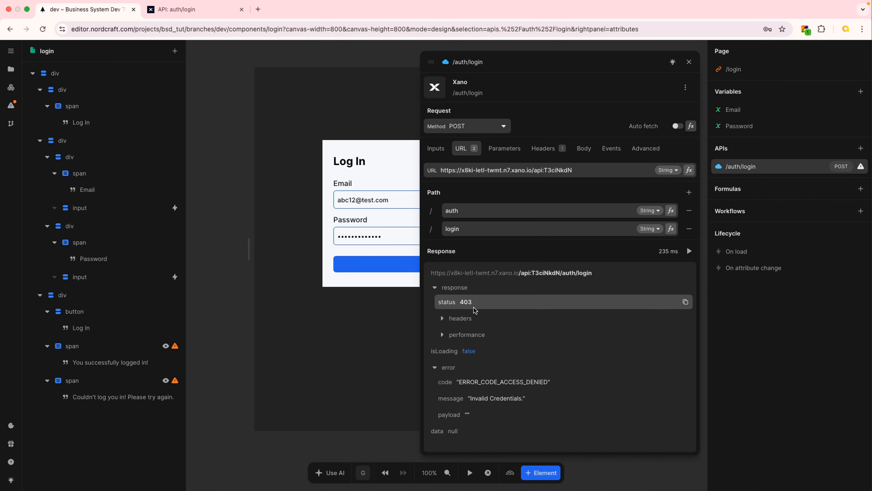
click(689, 63)
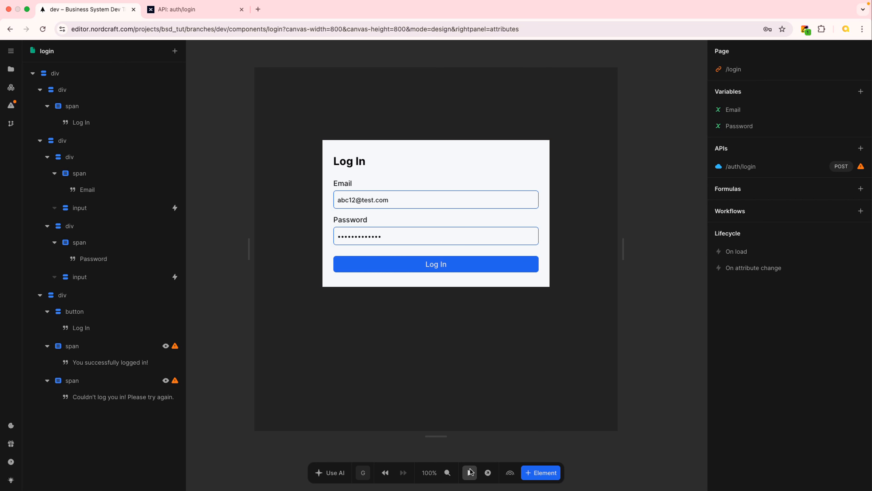
- In test mode, clear both the Email and Password fields
click(470, 473)
drag(403, 198, 325, 200)
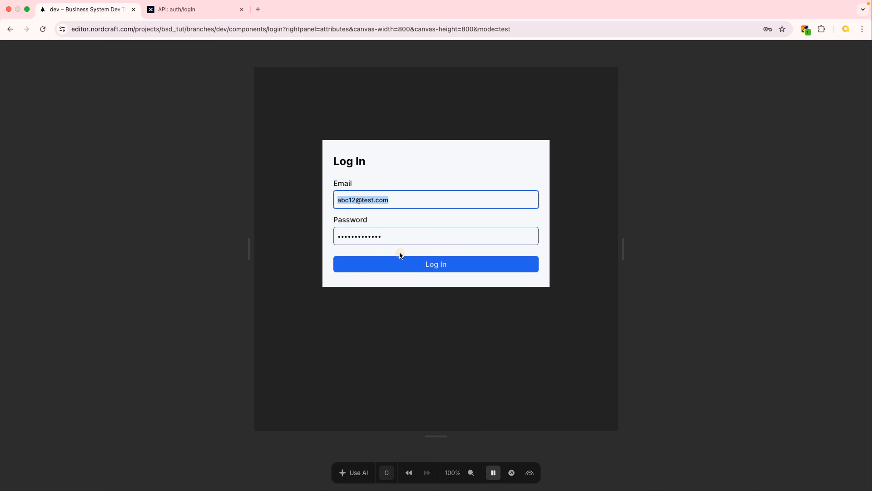
key(BackSpace)
drag(381, 236, 321, 234)
key(BackSpace)
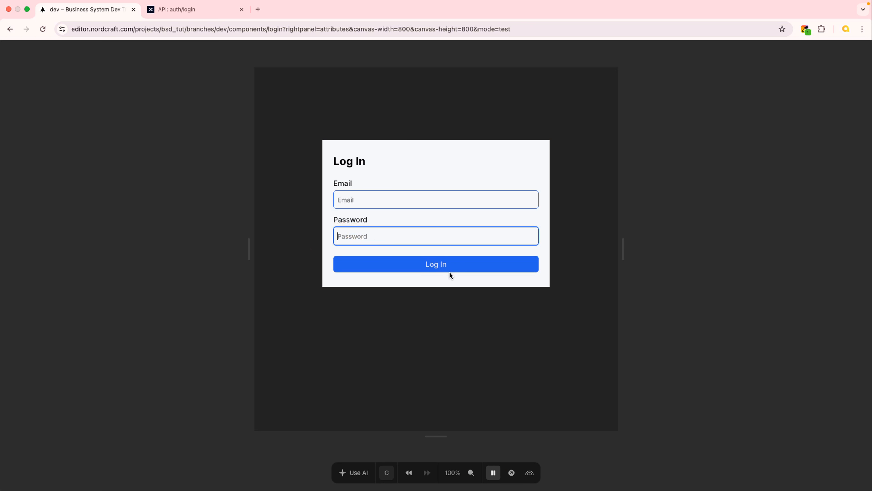
click(493, 473)
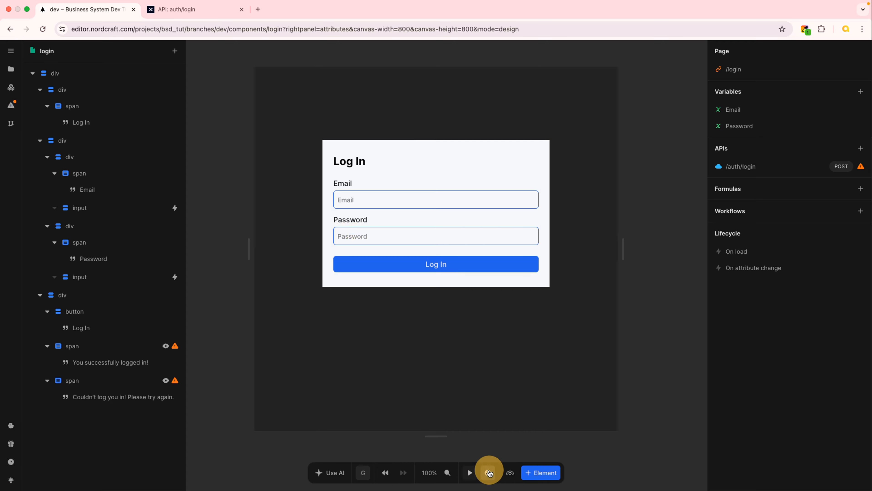
- Re-test /auth/login with empty fields and see status 400 for the missing field_value
click(754, 165)
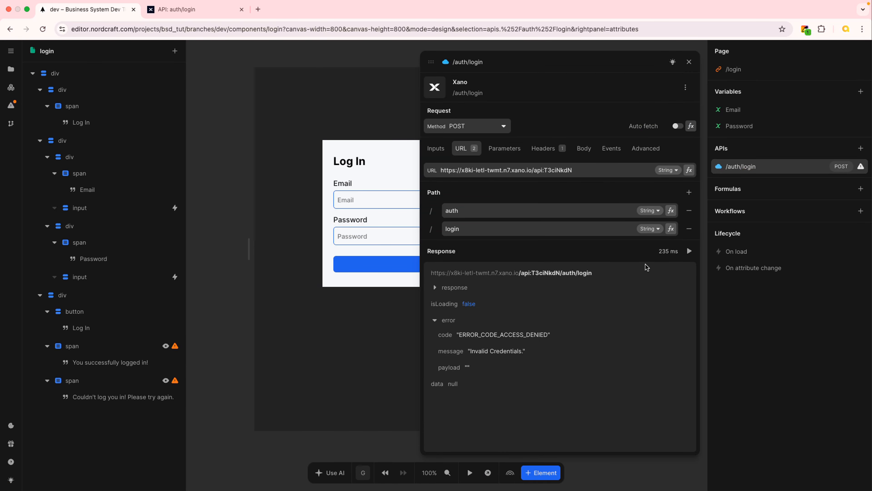
click(690, 252)
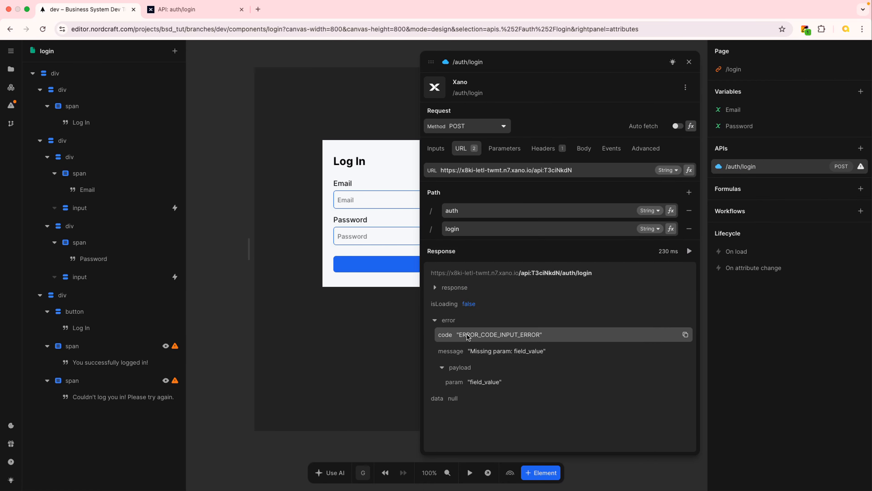
click(435, 288)
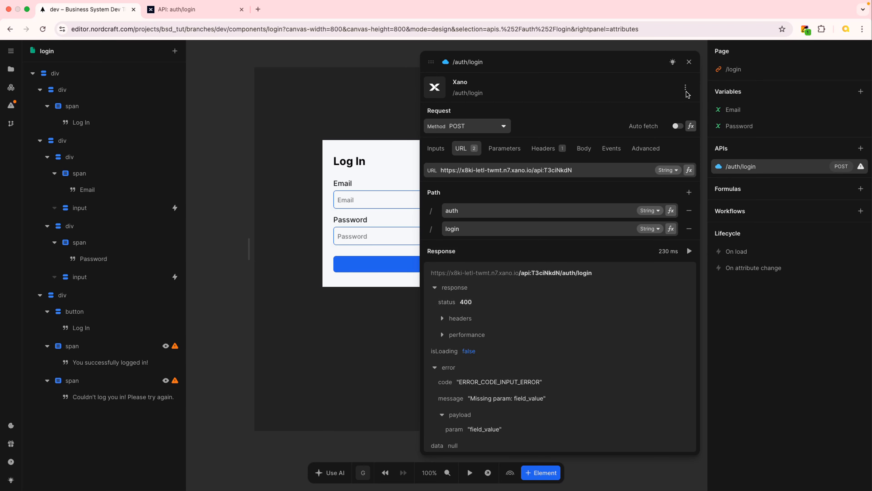
click(689, 62)
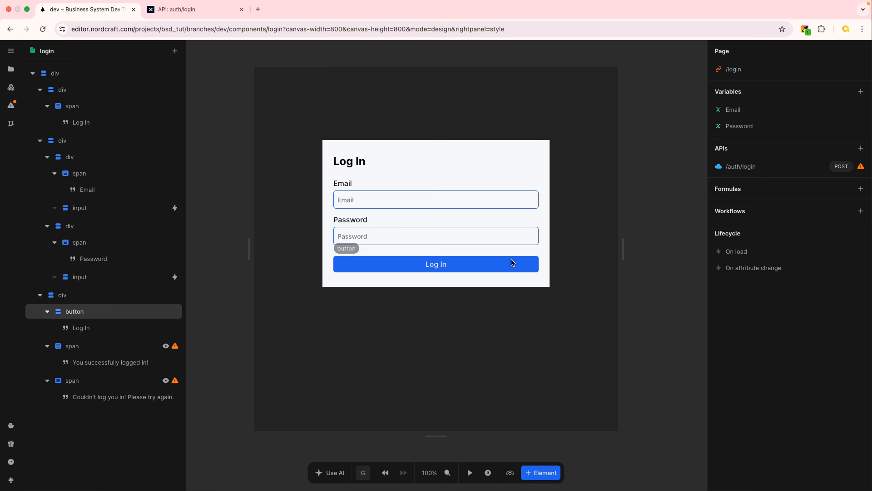
- Select the Log In button and show its Events list, including the click event
click(492, 266)
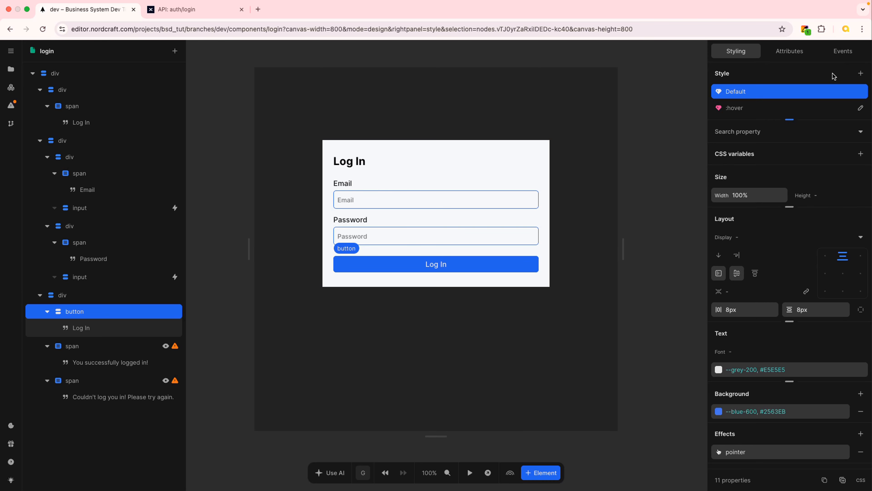
click(844, 52)
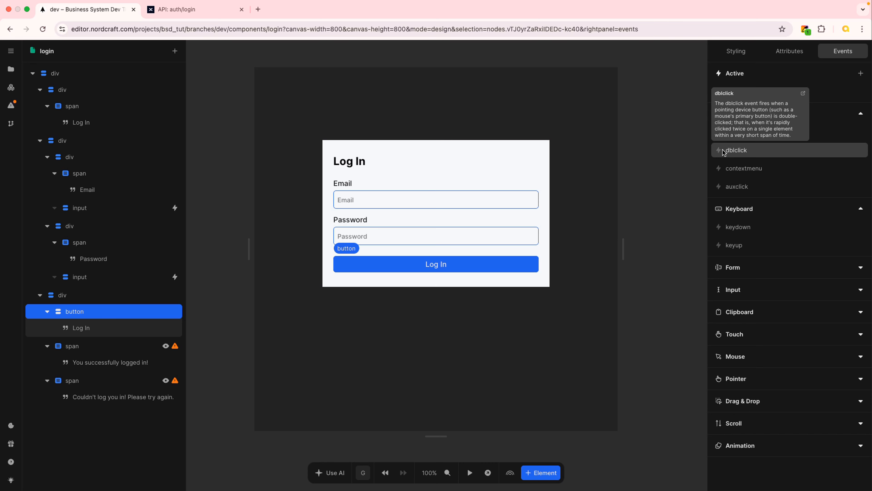
mouse_move(725, 169)
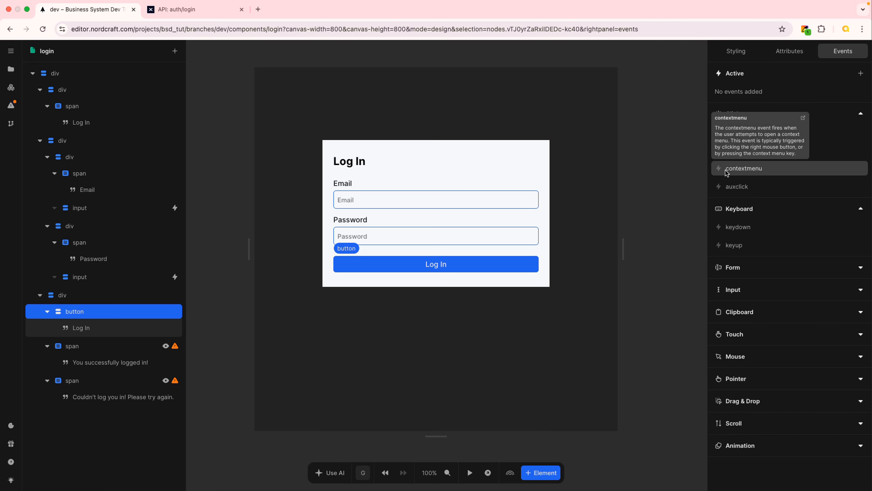
mouse_move(725, 229)
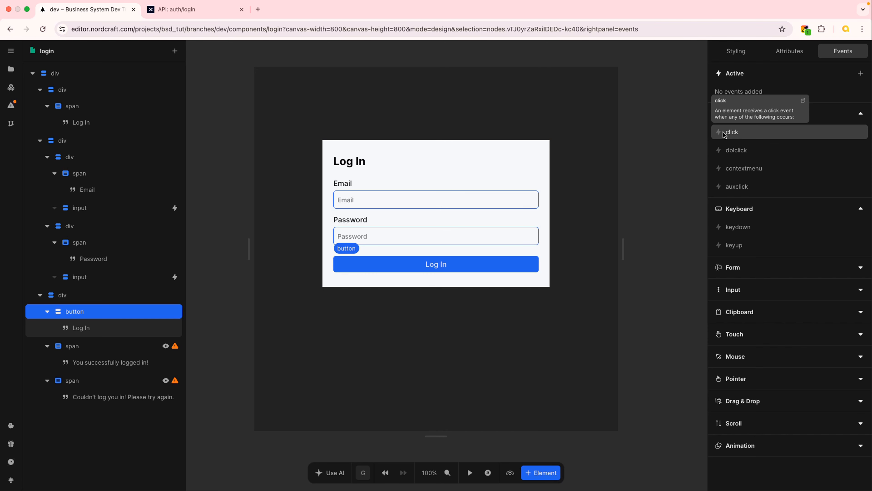
- Start a click handler on the Log In button, then view Xano's POST /auth/login endpoint
click(725, 134)
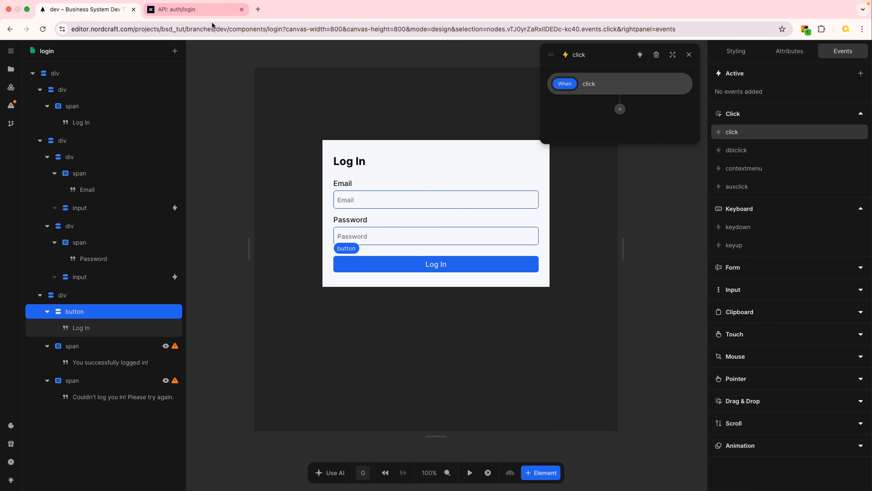
click(195, 10)
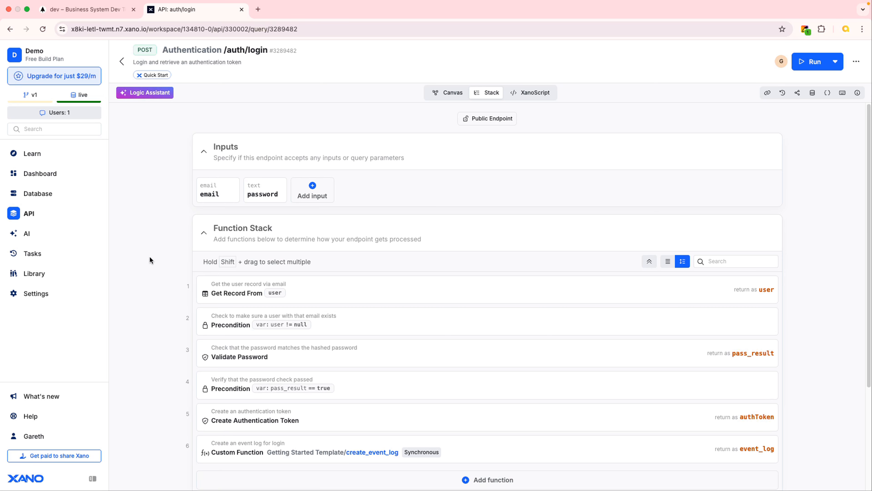
- After reviewing the endpoint's email and password inputs, return to the Nordcraft editor tab
click(103, 11)
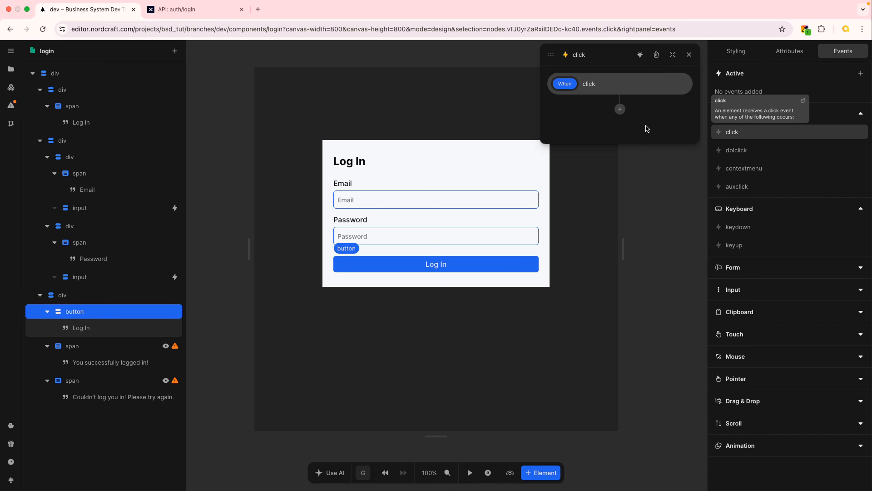
- Add a Call: /auth/login action to the Log In button's click handler
click(620, 110)
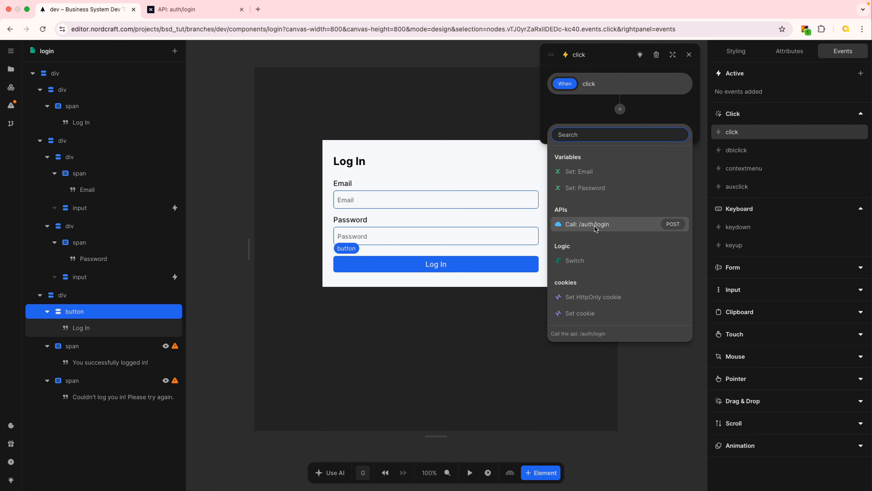
click(622, 225)
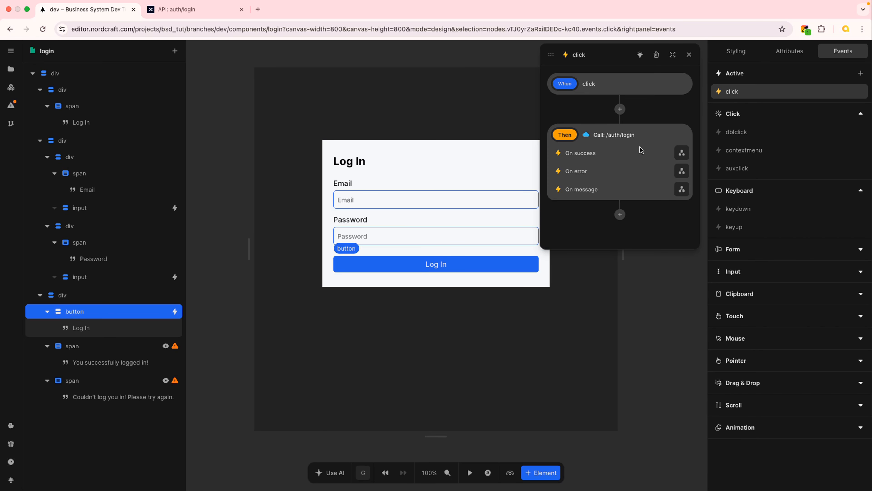
click(691, 55)
- In test mode, log in with the test e-mail and password, getting 'You successfully logged in!'
click(470, 472)
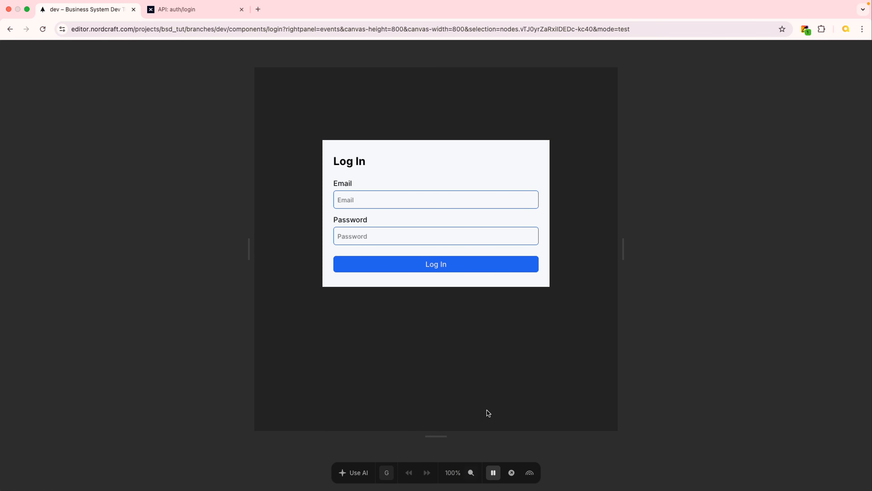
click(392, 200)
text(ab)
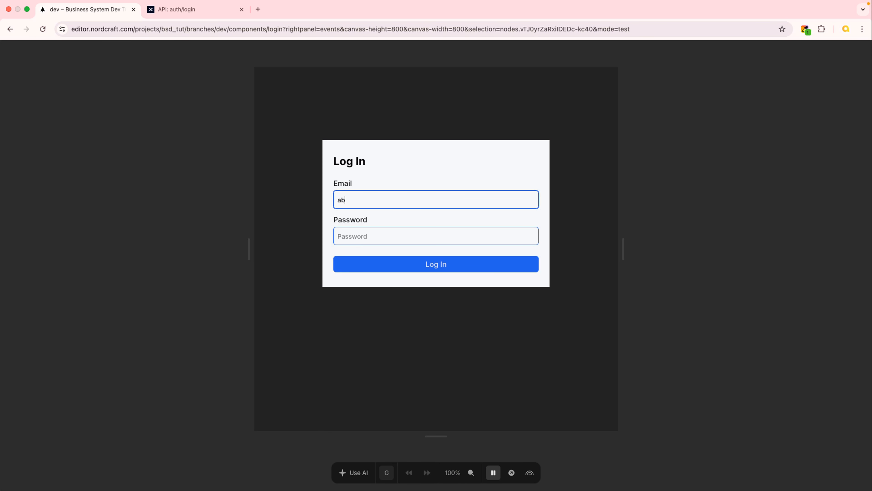
text(c123@test.com)
key(Tab)
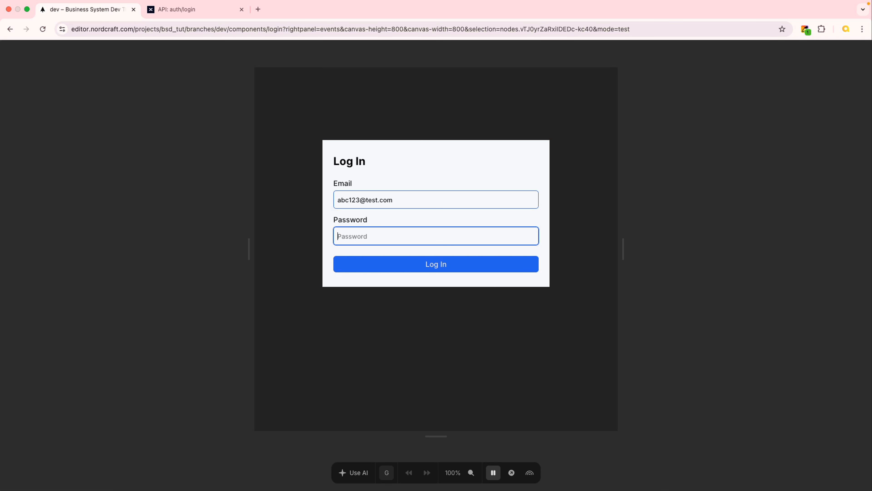
text(password12345)
click(473, 270)
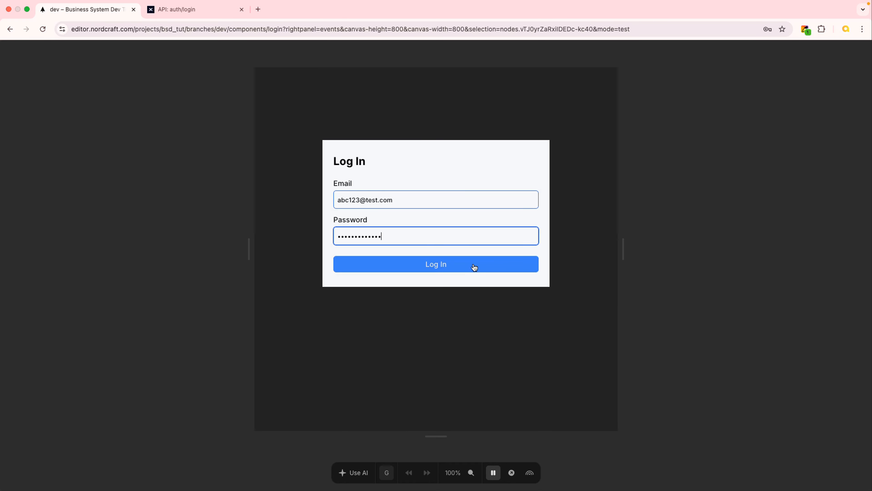
click(473, 266)
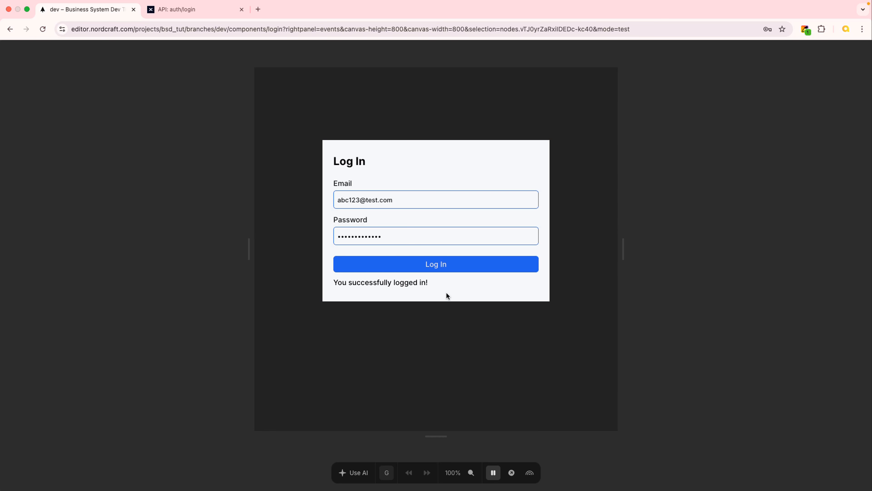
- Delete the 3 from the e-mail and submit, triggering the red login error message
click(359, 201)
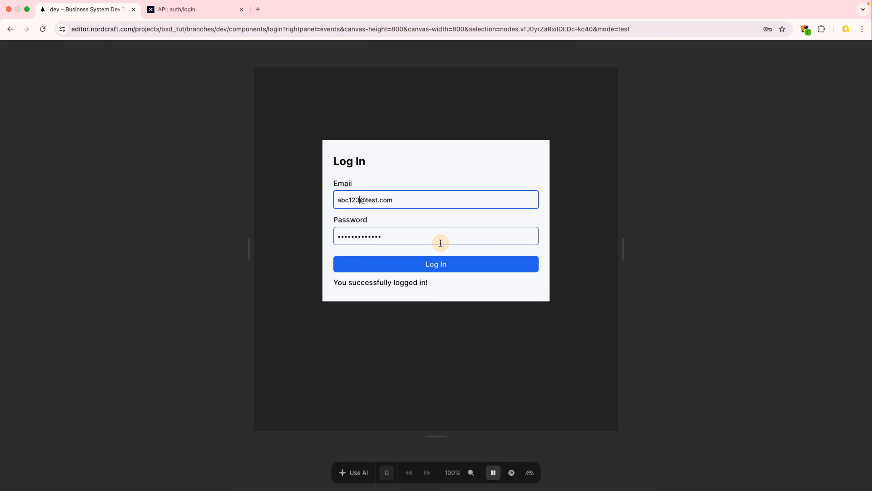
key(BackSpace)
key(Tab)
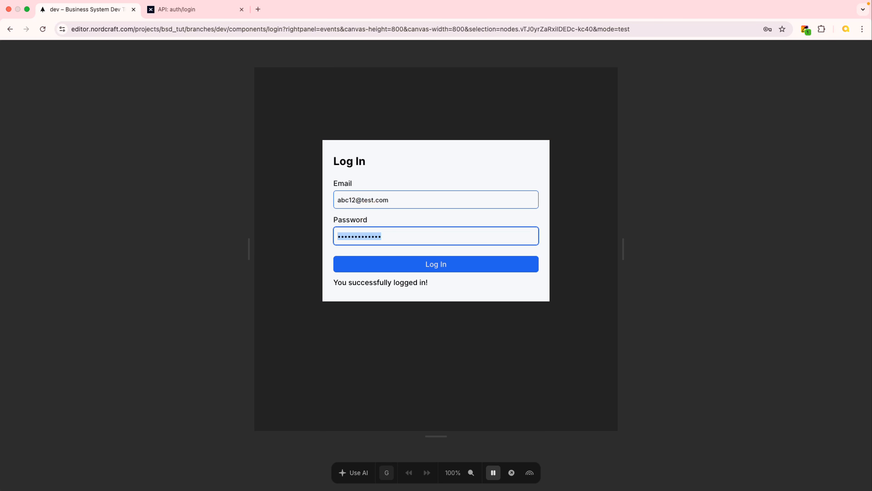
click(462, 268)
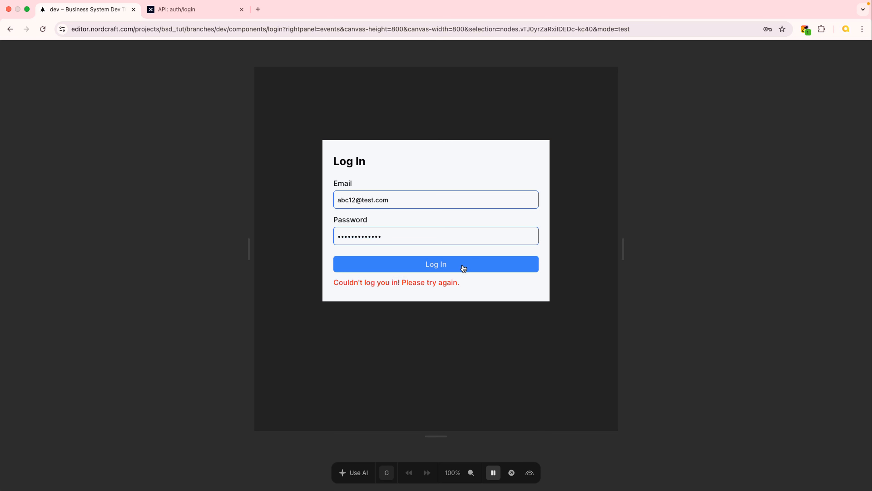
- Restore the 3 in the e-mail and submit the login again
click(358, 205)
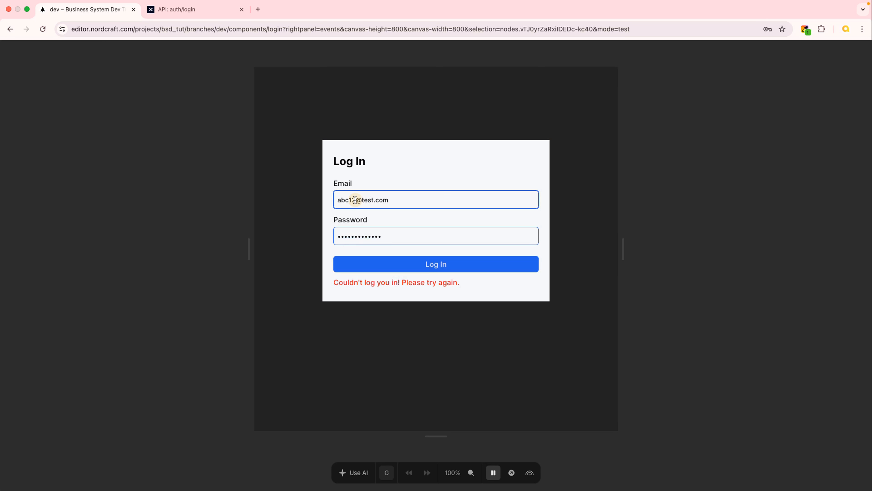
text(3)
click(389, 238)
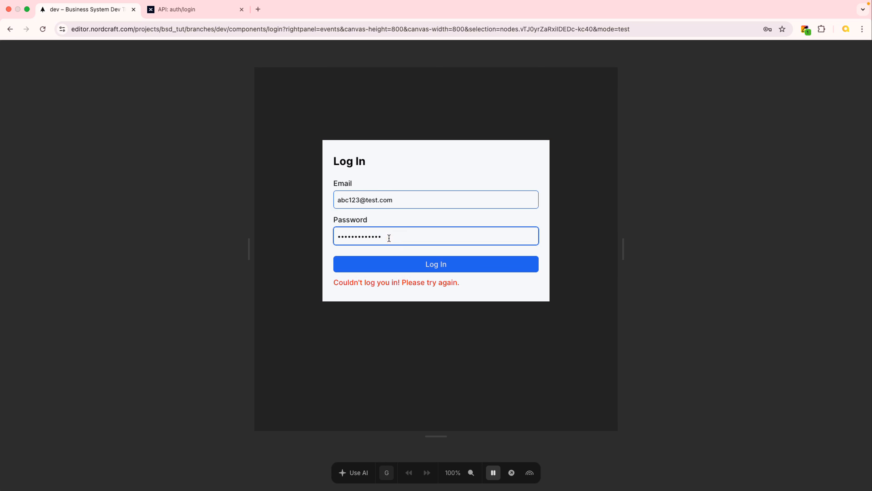
click(492, 281)
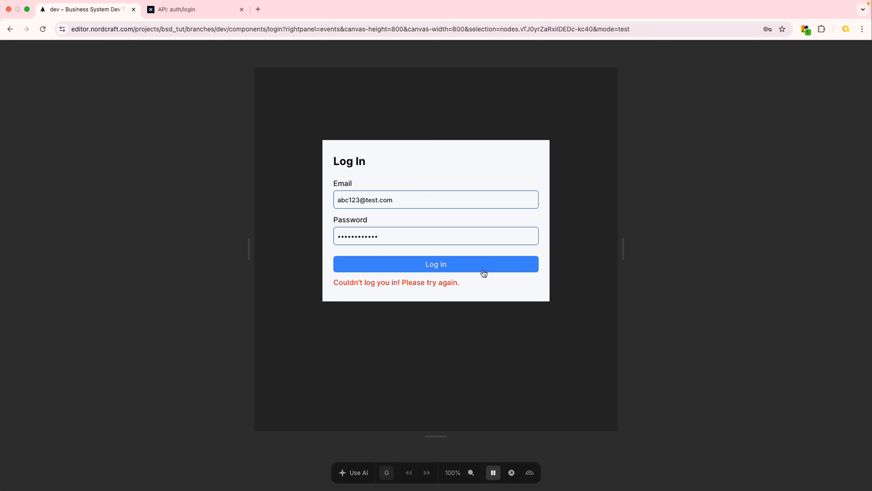
click(474, 267)
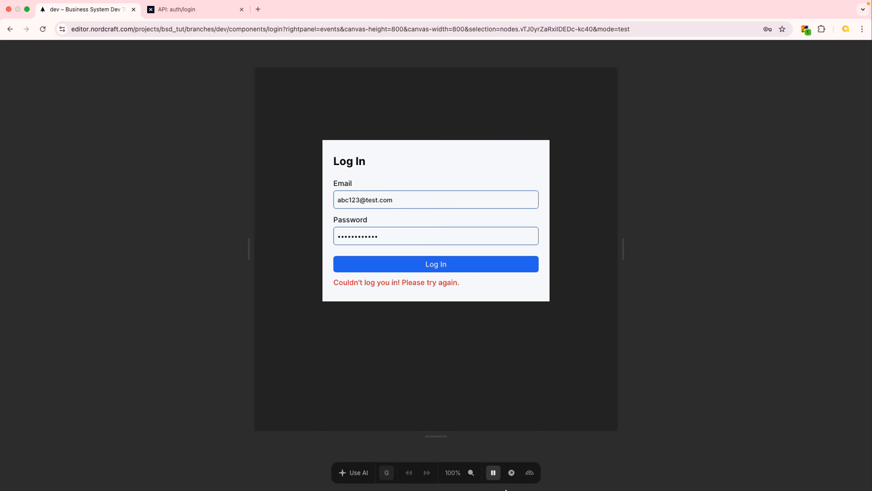
click(493, 473)
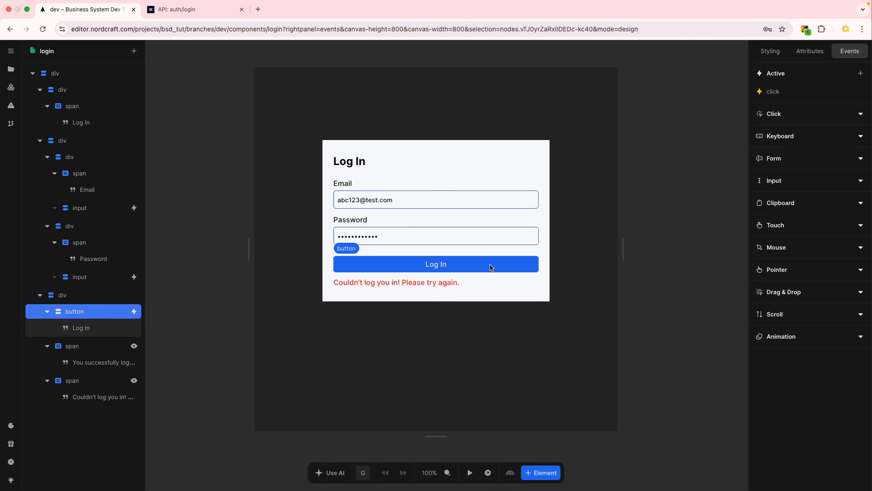
mouse_move(617, 189)
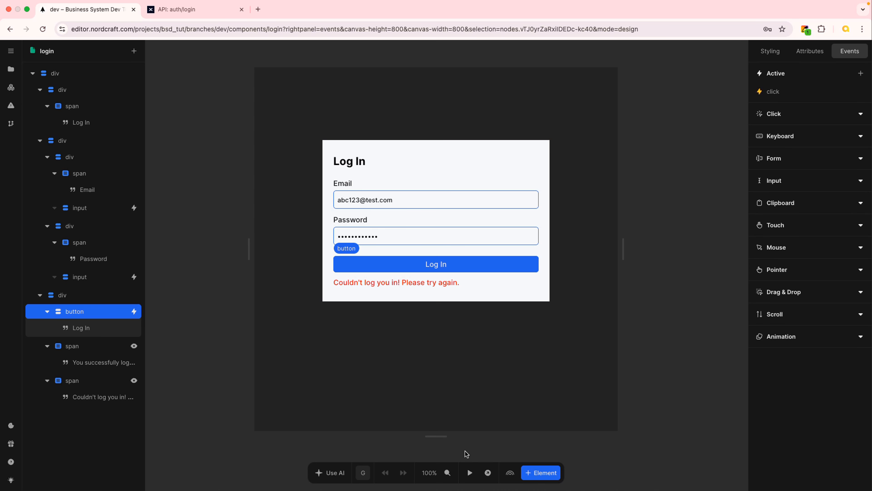
click(470, 472)
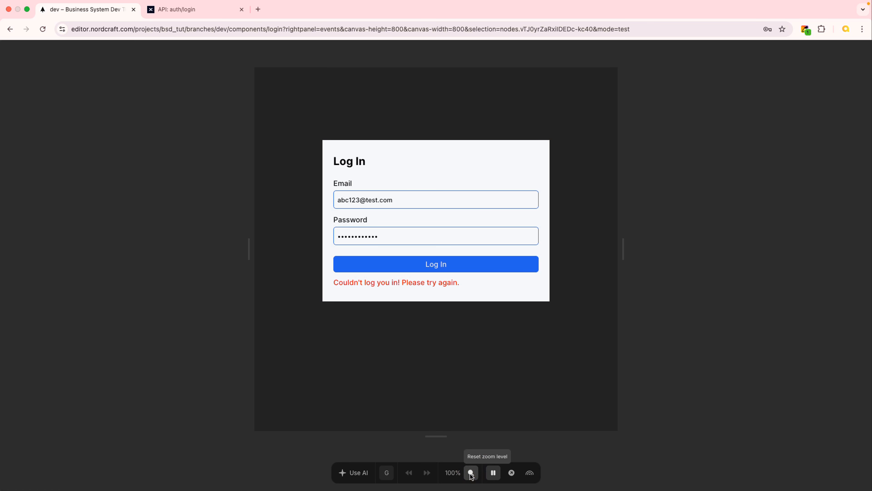
click(493, 473)
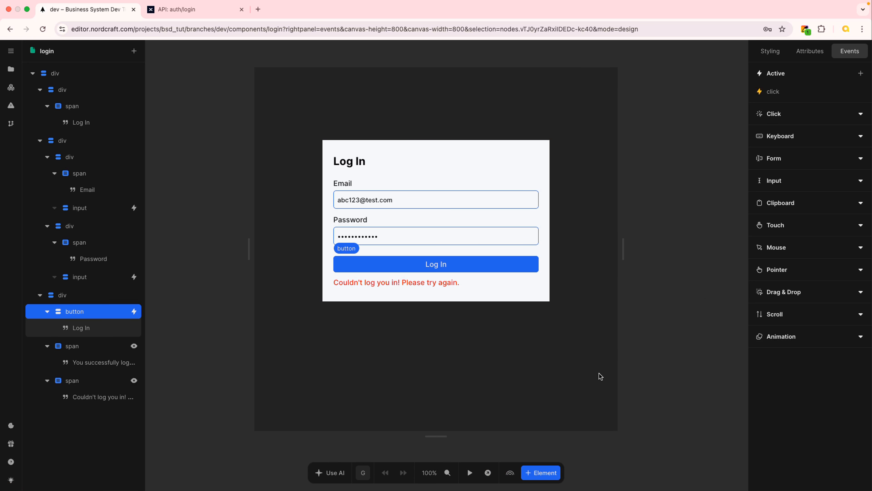
- Open the login page preview in a new tab, log in with the test account, and select its URL
click(489, 474)
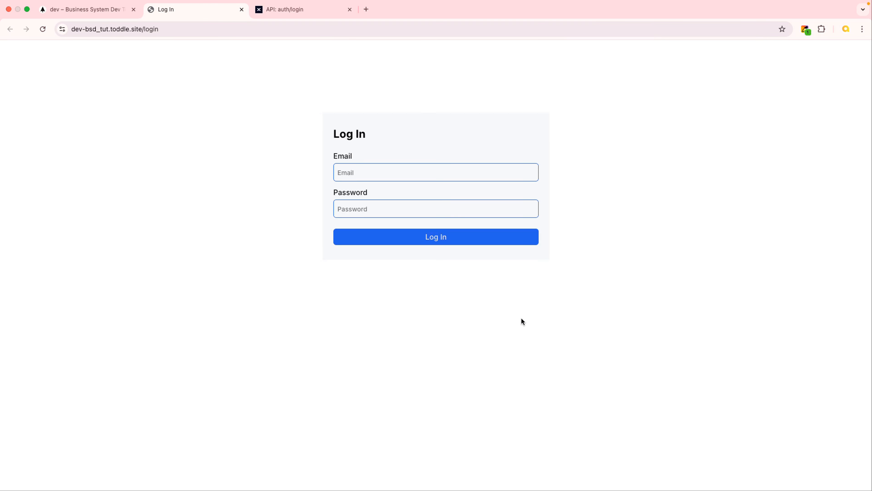
click(402, 173)
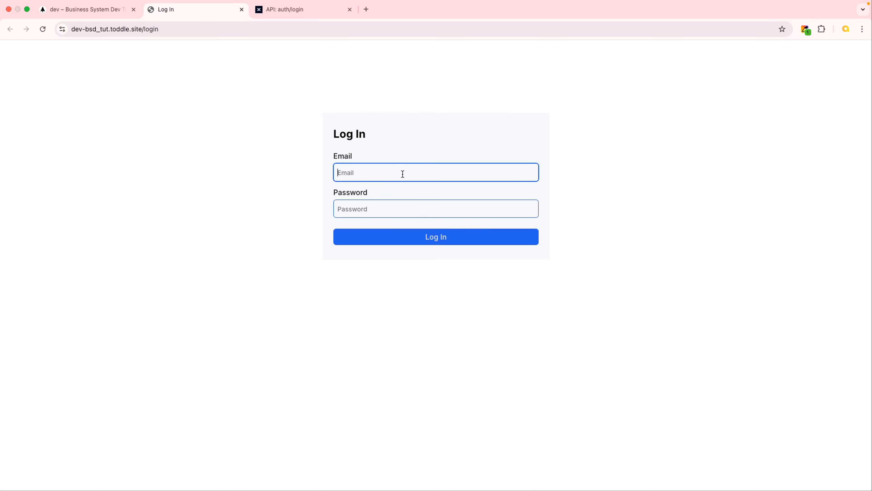
text(123@test.com)
key(Tab)
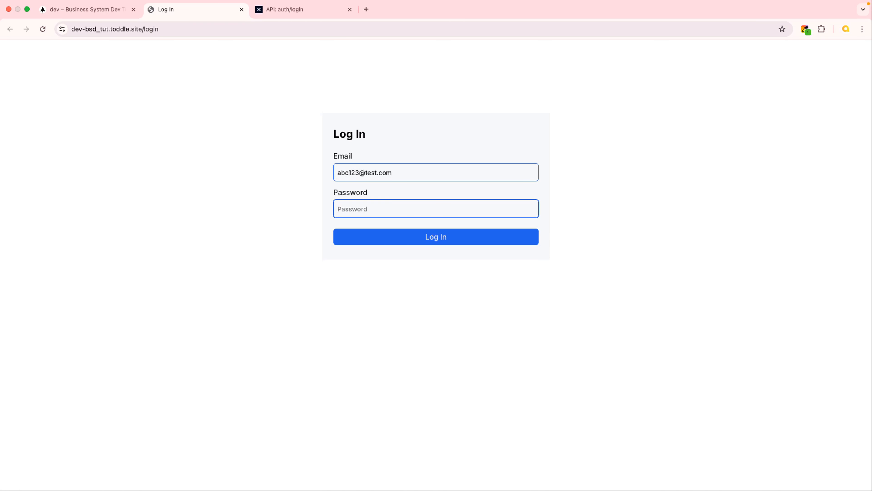
text(•••••••••••••)
click(452, 186)
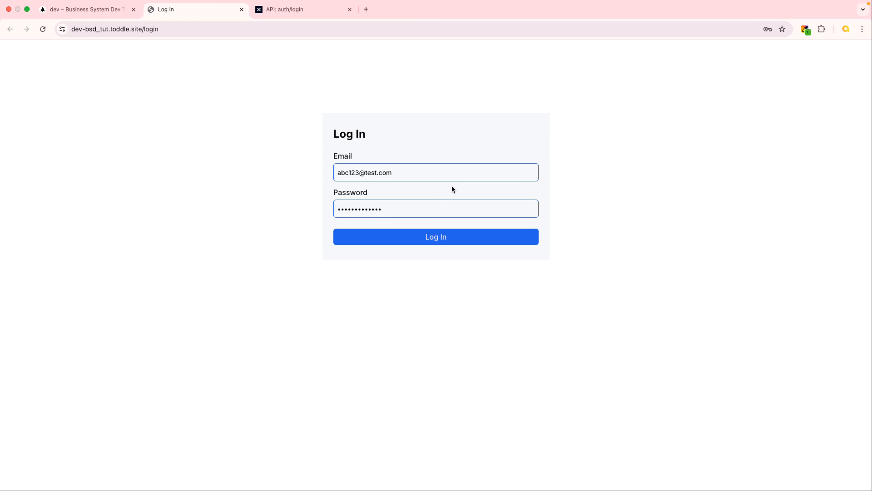
click(467, 240)
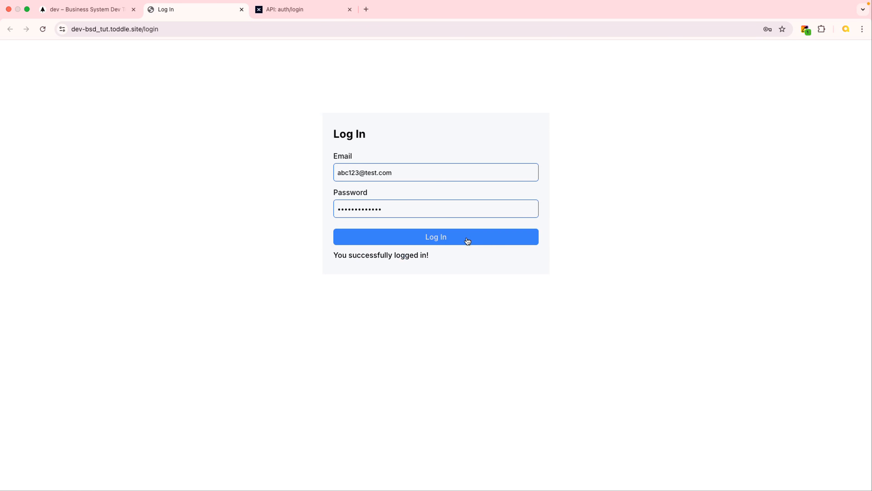
click(359, 172)
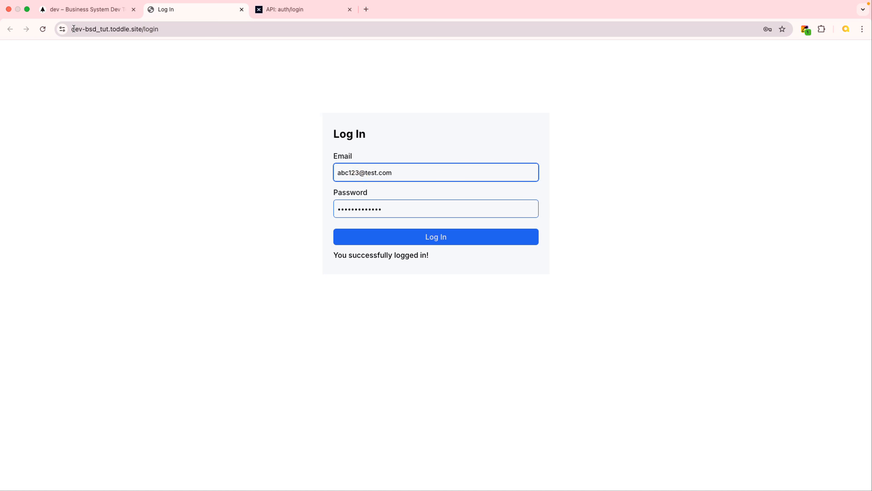
drag(73, 29, 140, 29)
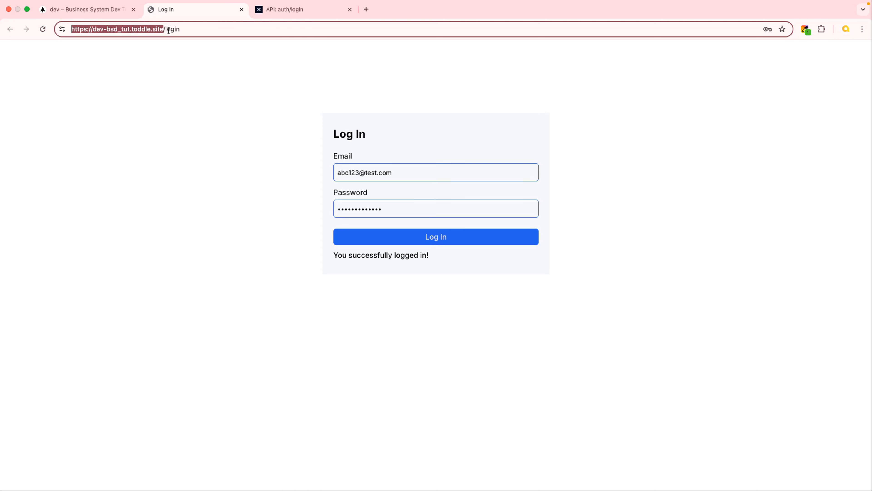
- On the live page, remove a digit from the e-mail and submit, getting 'Couldn't log you in! Please try again.'
click(93, 9)
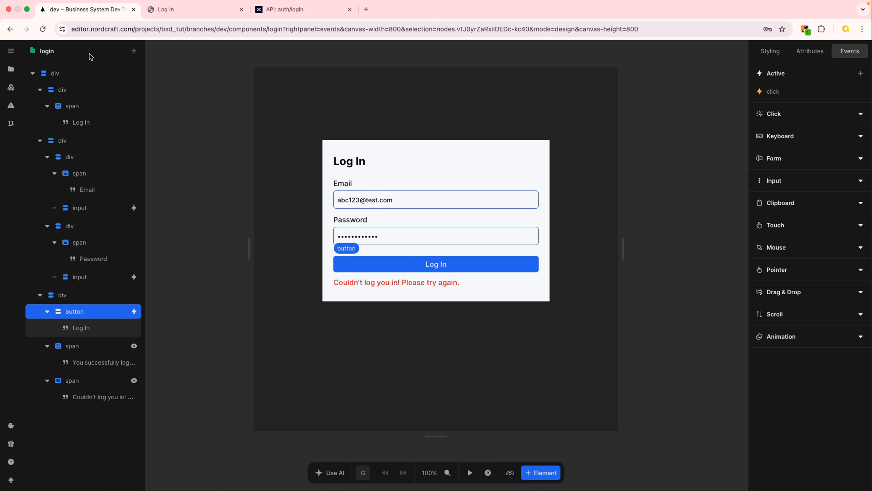
click(183, 10)
click(360, 173)
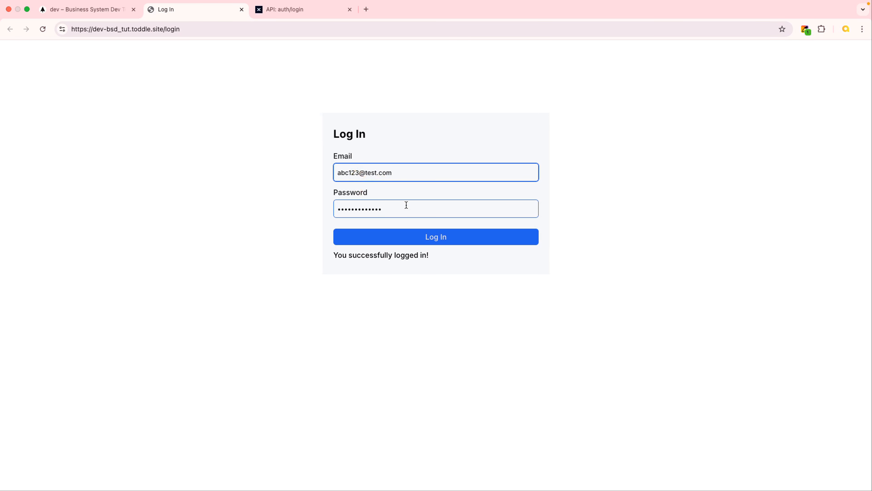
key(BackSpace)
key(Tab)
click(462, 239)
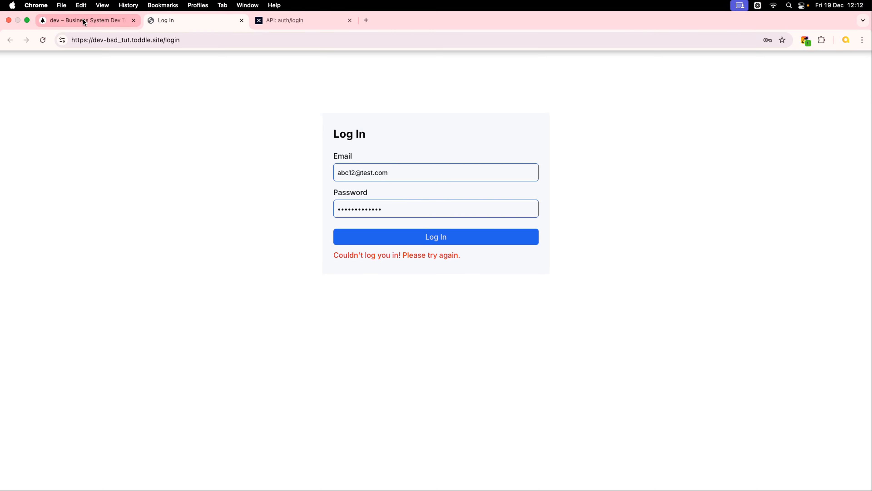
- Switch through the browser tabs to the Xano API: auth/login endpoint
click(86, 23)
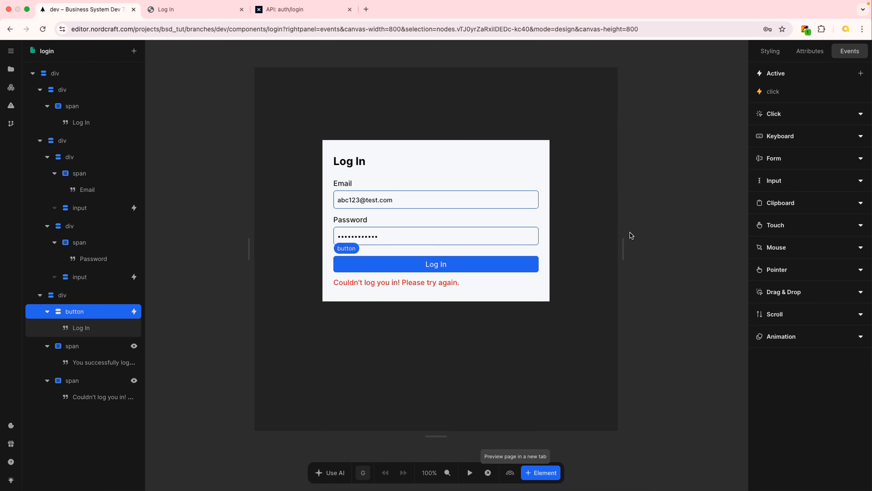
click(191, 9)
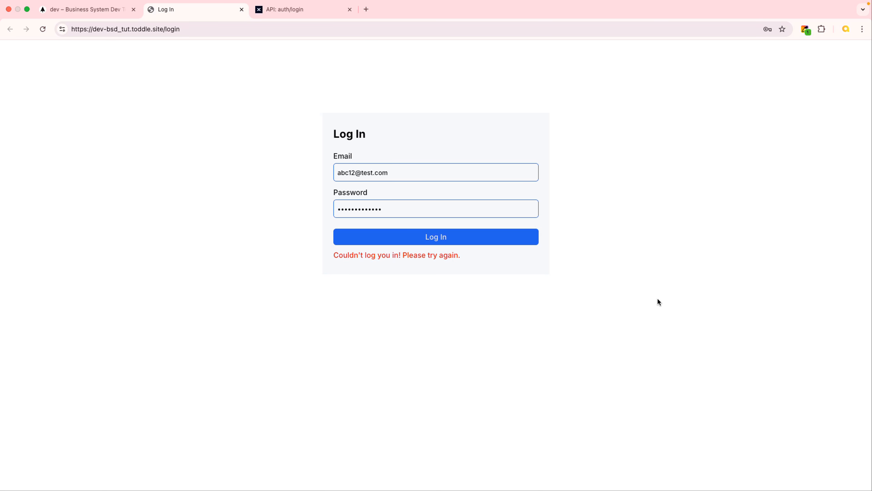
click(300, 13)
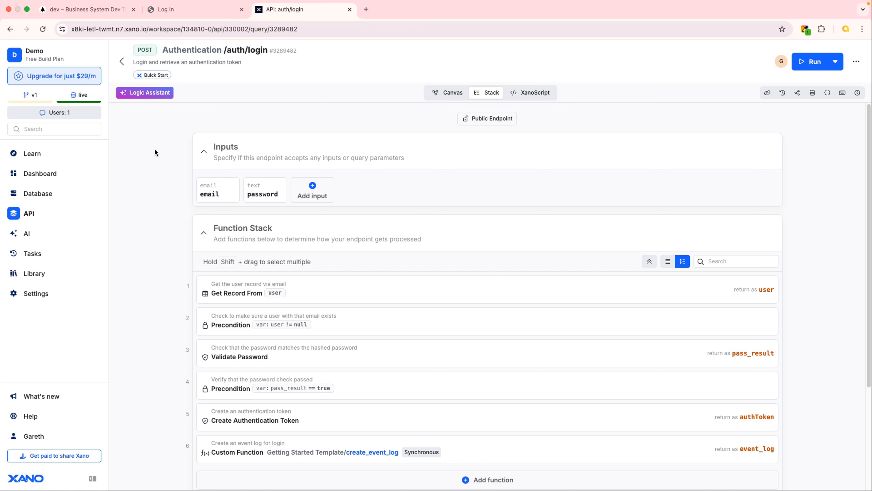
- Return to the live login preview and select its full page address
click(82, 10)
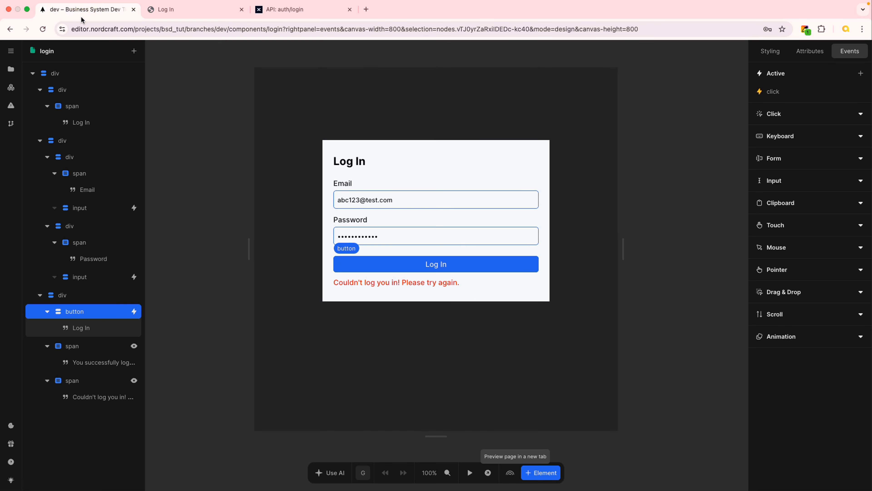
click(206, 12)
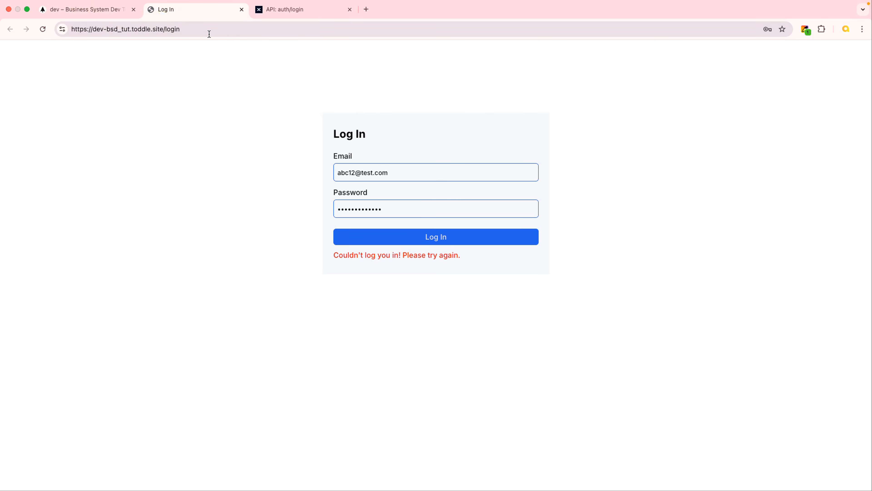
click(137, 32)
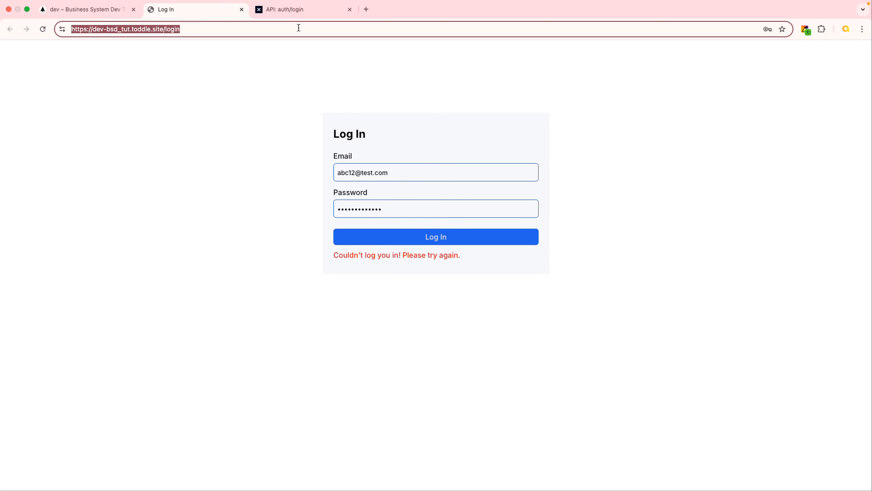
- Check the Xano /auth/login endpoint, then open the Log In button's click workflow in Nordcraft
click(298, 11)
click(102, 13)
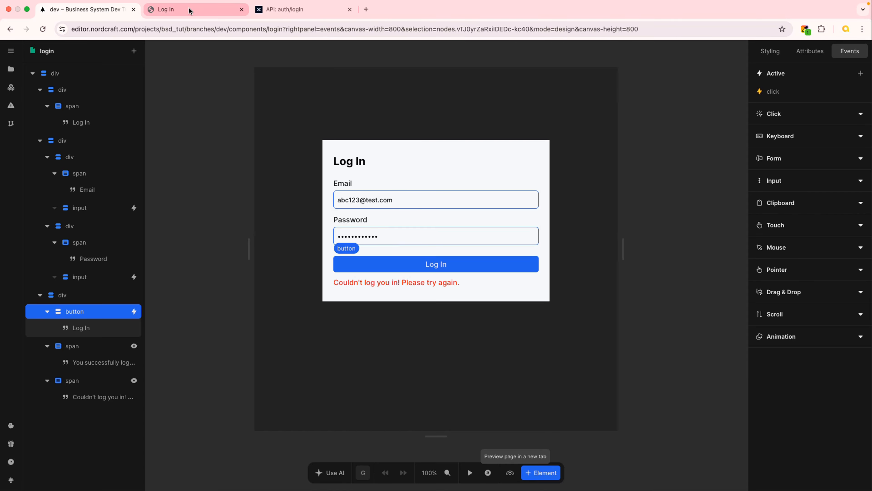
click(773, 92)
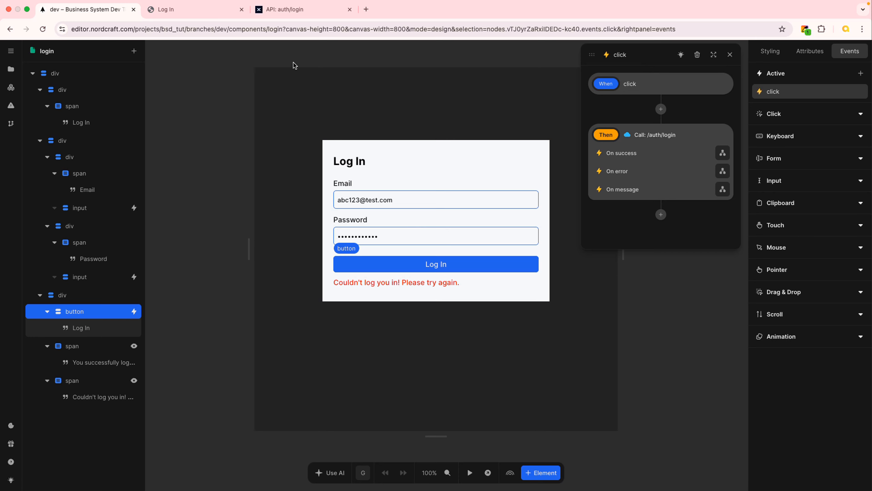
- Review the Xano /auth/login endpoint, then close the Log In button's click workflow in Nordcraft
click(296, 10)
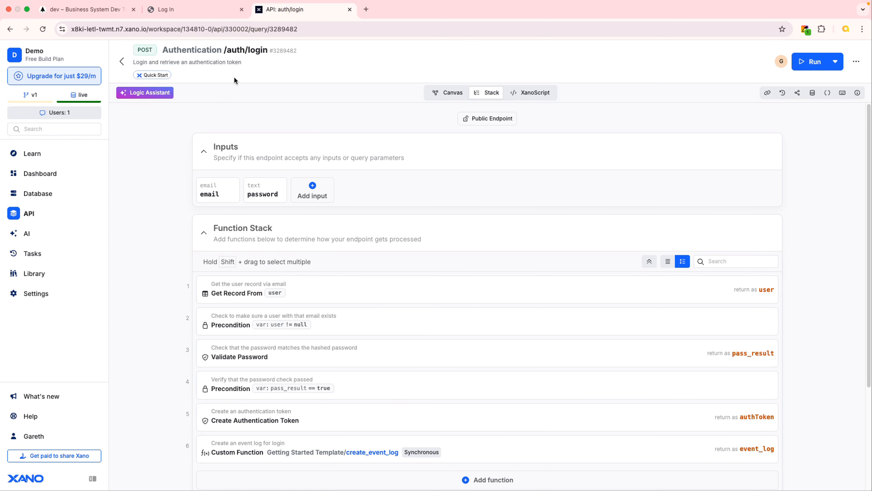
click(77, 11)
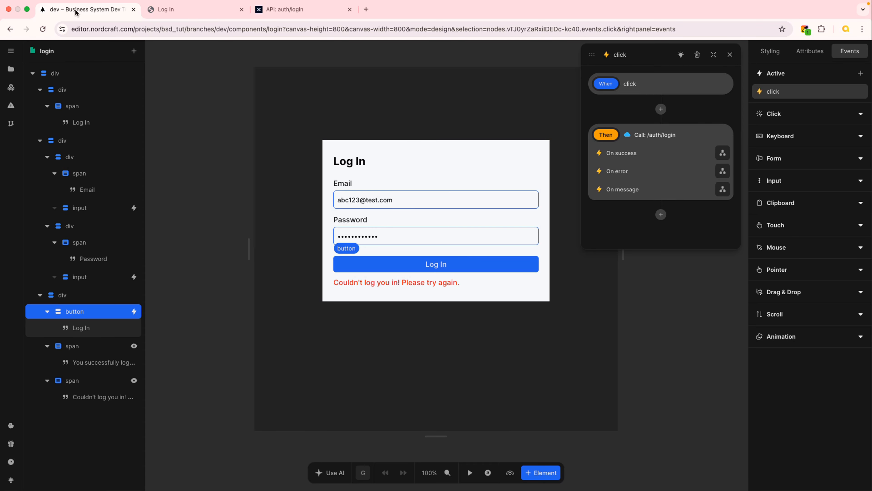
click(730, 55)
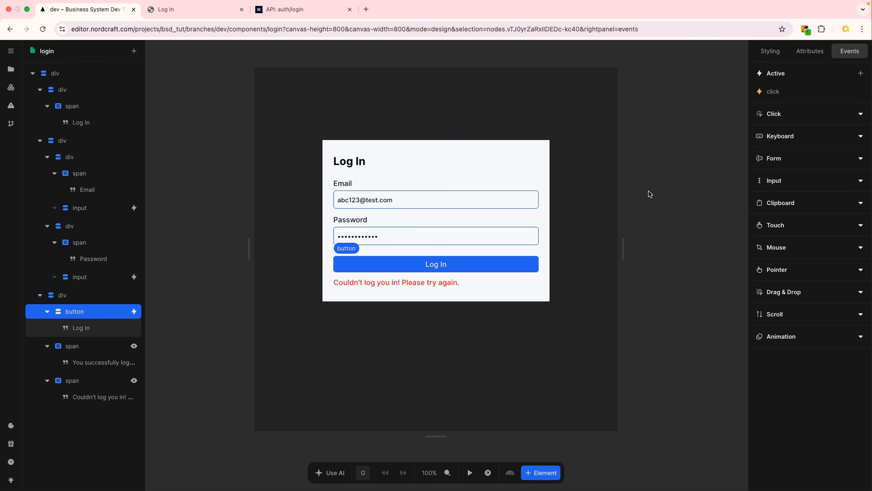